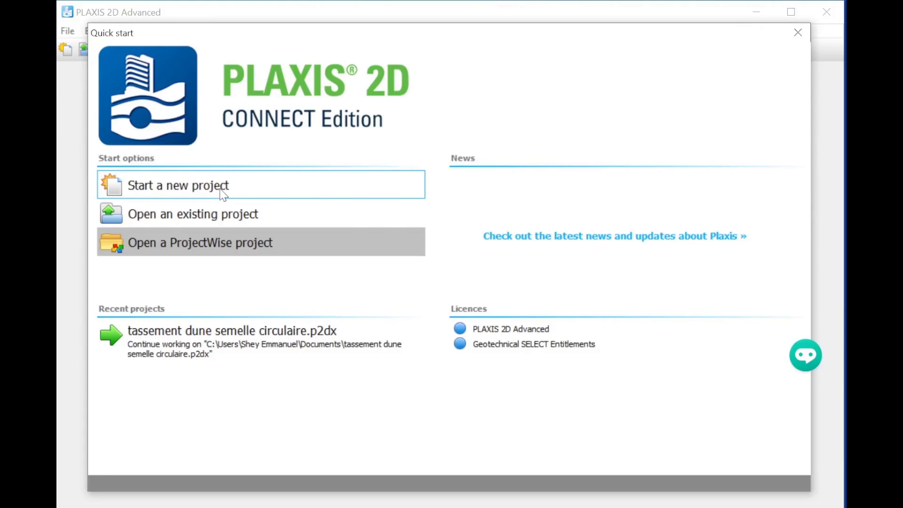
Start a new project titled SEMELLE CIRCULAIRE FLEXILE and set its model type to Axisymmetry
click(223, 188)
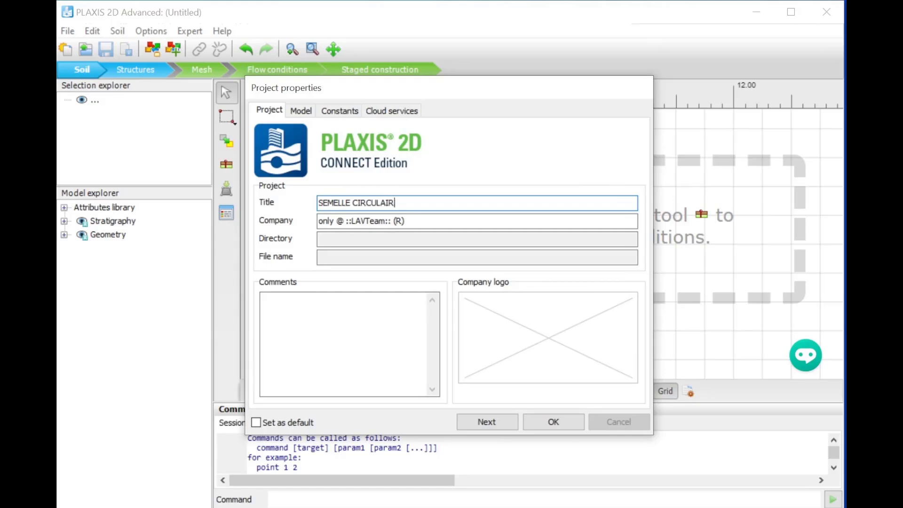
text(LEXILE)
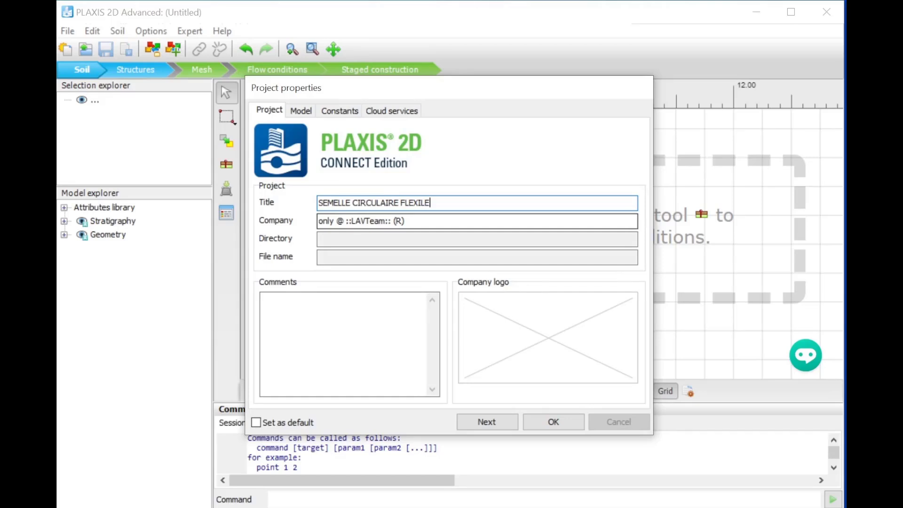
click(303, 111)
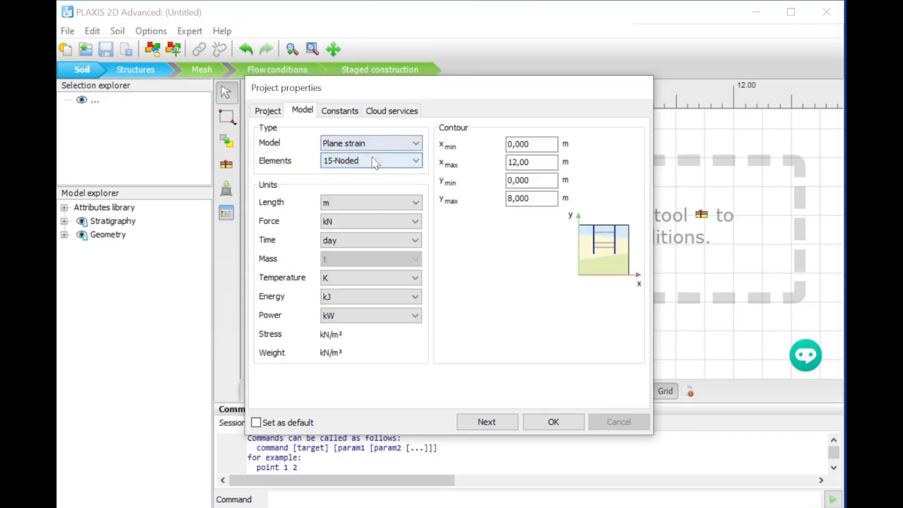
click(368, 144)
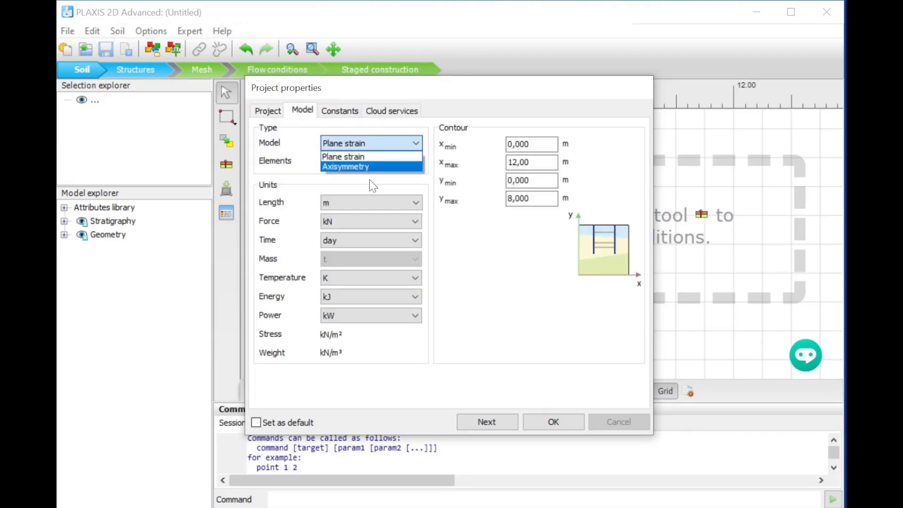
click(370, 167)
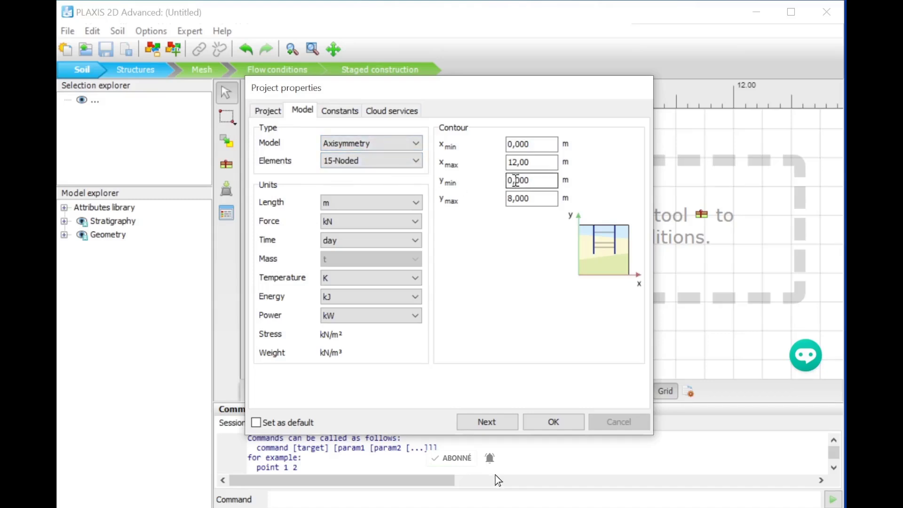
Set the model contour's x max to 5 m and y max to 4 m, and accept the project properties
double_click(544, 160)
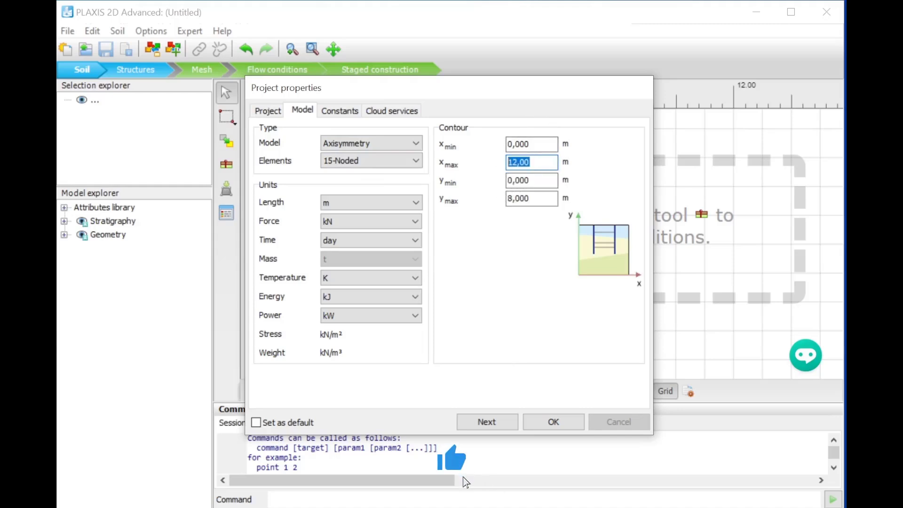
text(5)
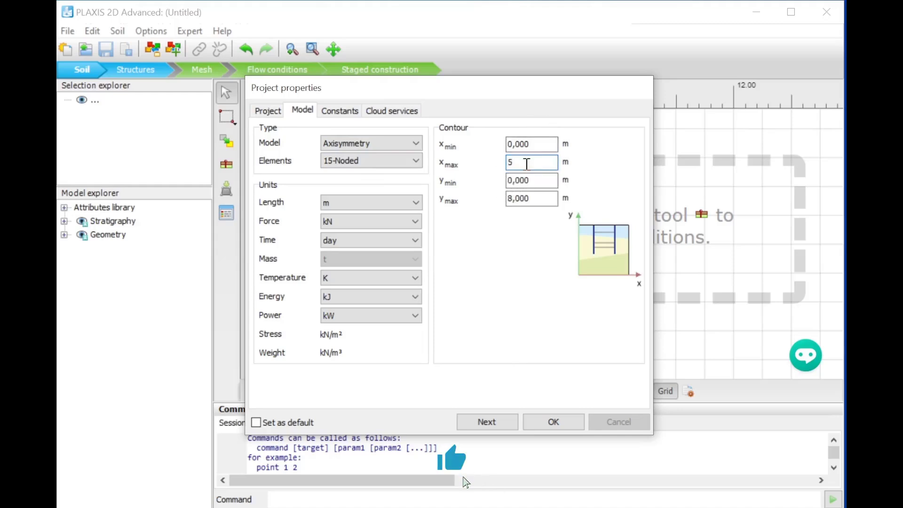
double_click(551, 200)
text(4)
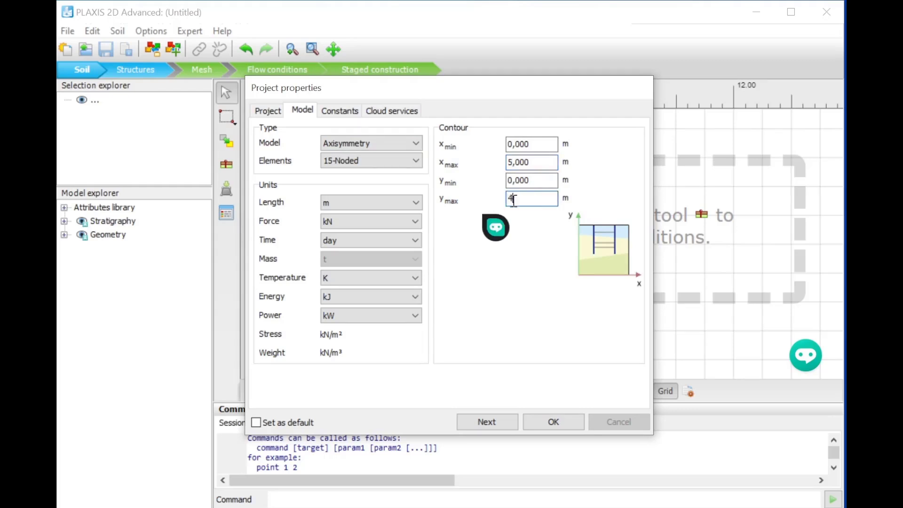
click(347, 117)
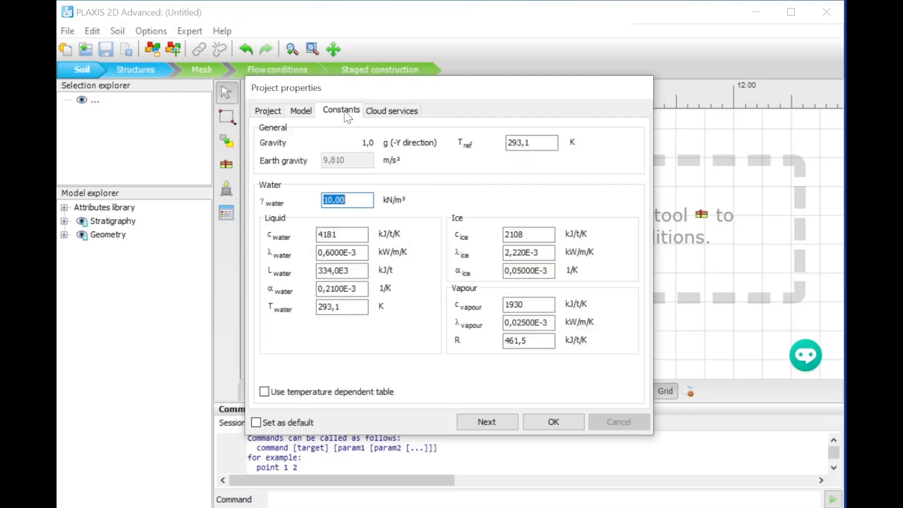
click(390, 113)
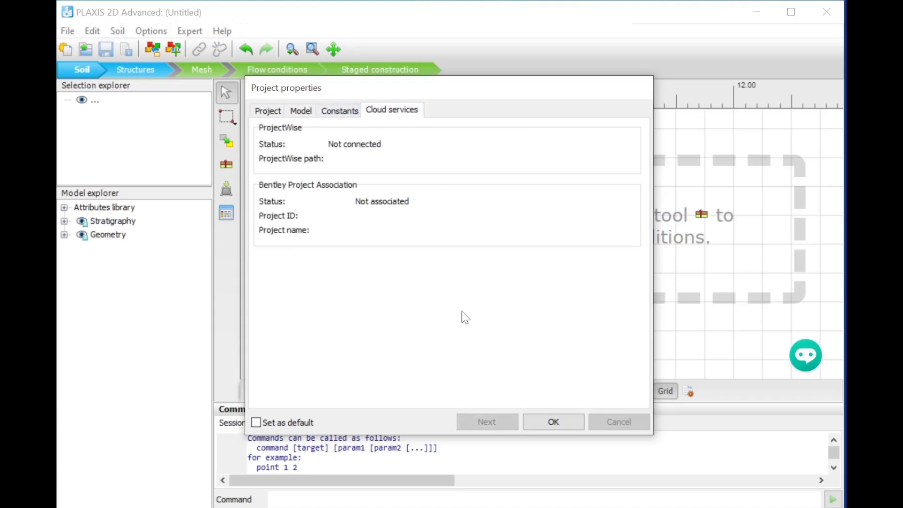
click(555, 422)
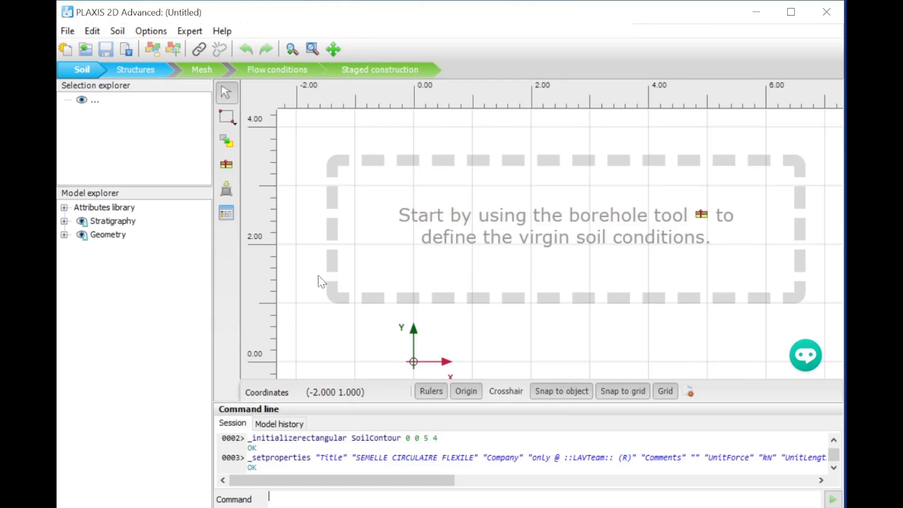
Create a borehole at x = 0 and add one soil layer to it
click(226, 166)
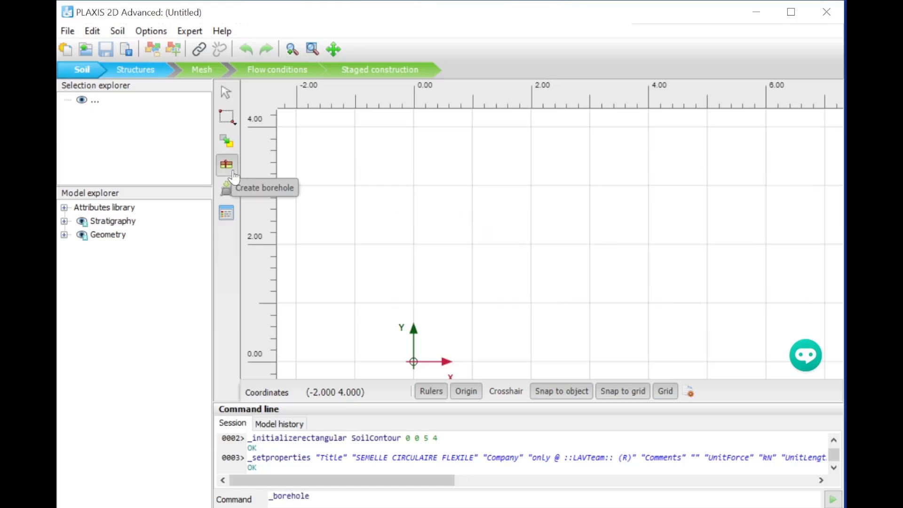
click(413, 362)
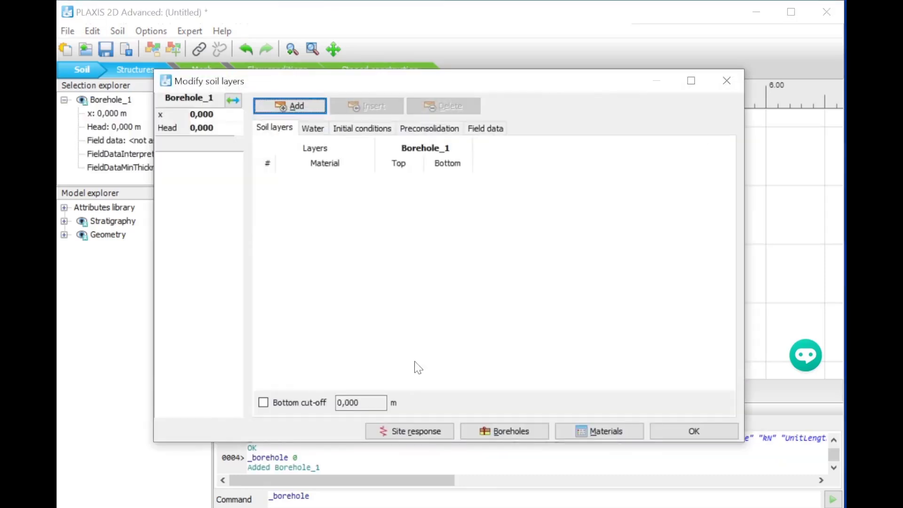
click(303, 106)
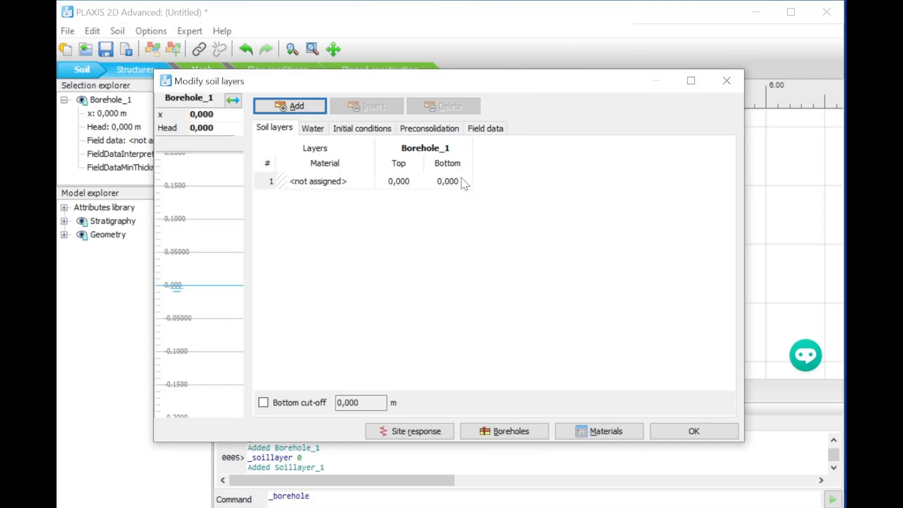
Set the soil layer's top to 4 m and the borehole's water head to 2 m
click(408, 182)
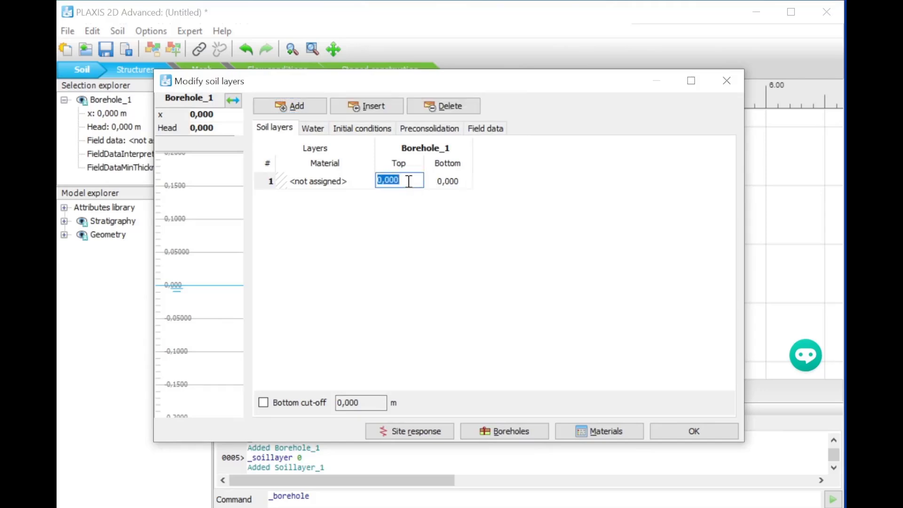
text(4)
key(Return)
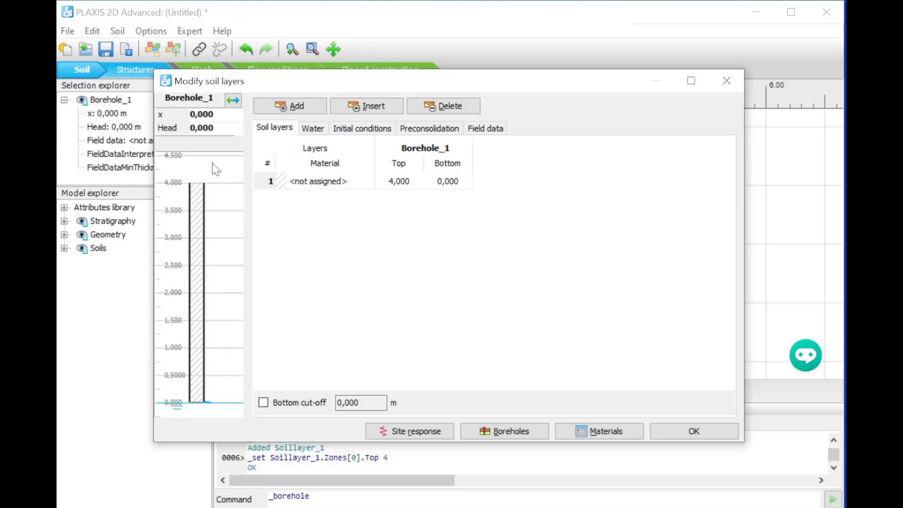
click(223, 132)
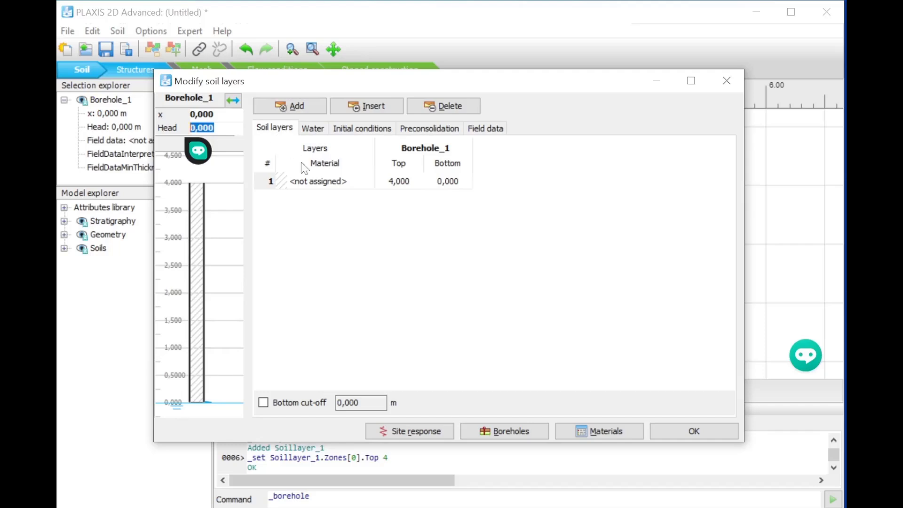
text(2)
key(Return)
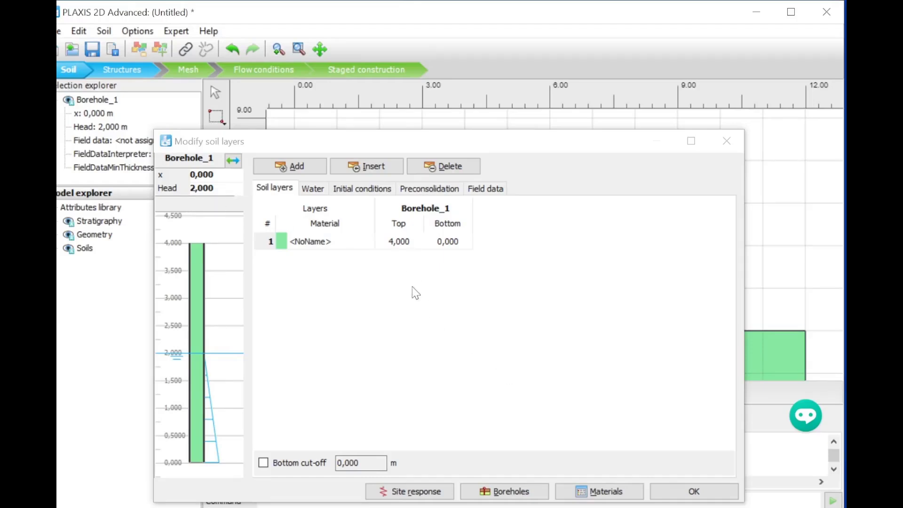
click(614, 494)
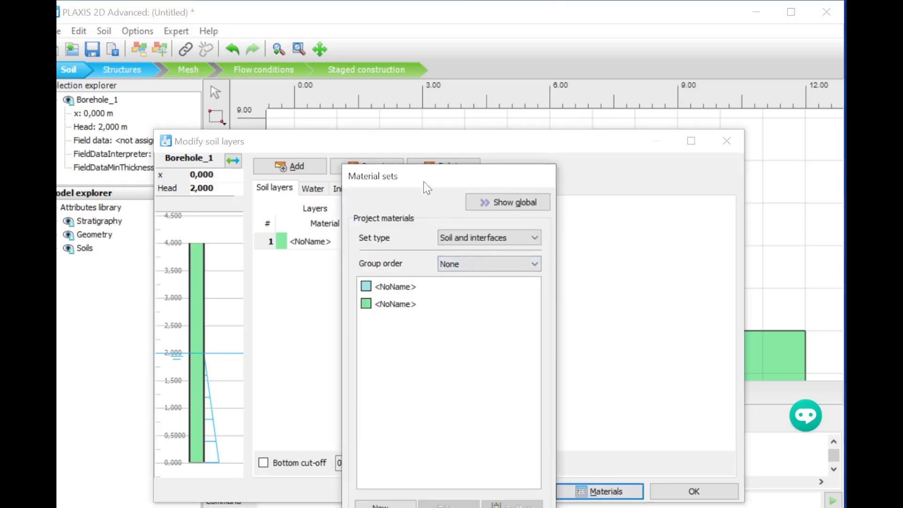
drag(424, 182, 424, 169)
drag(484, 166, 480, 91)
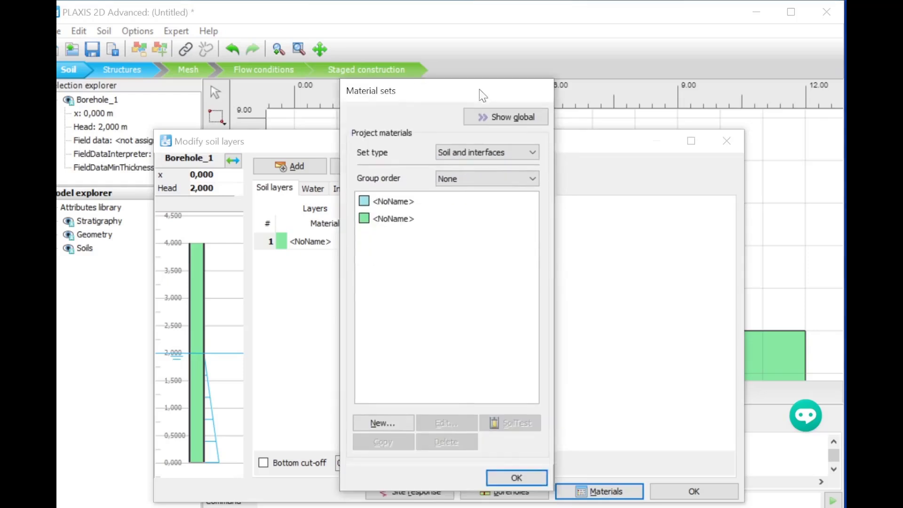
click(530, 482)
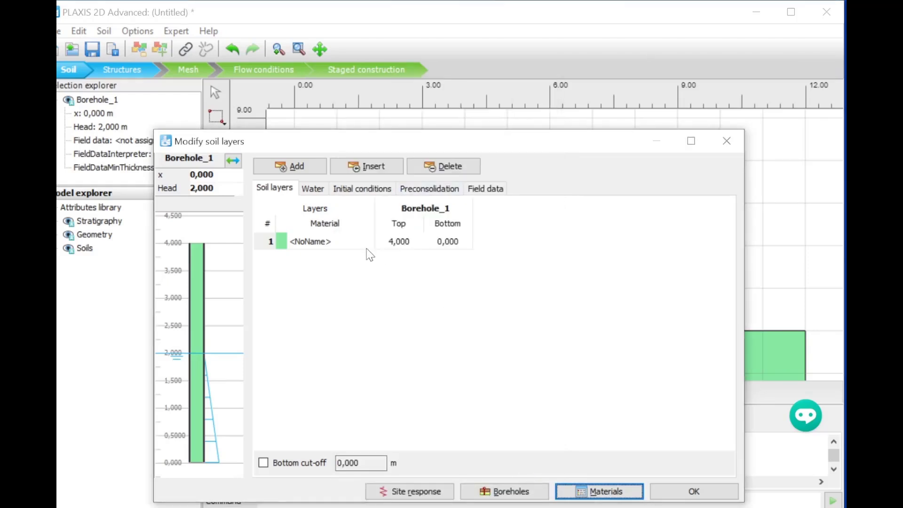
Create a material for the borehole's soil layer and name it SABLE
click(316, 244)
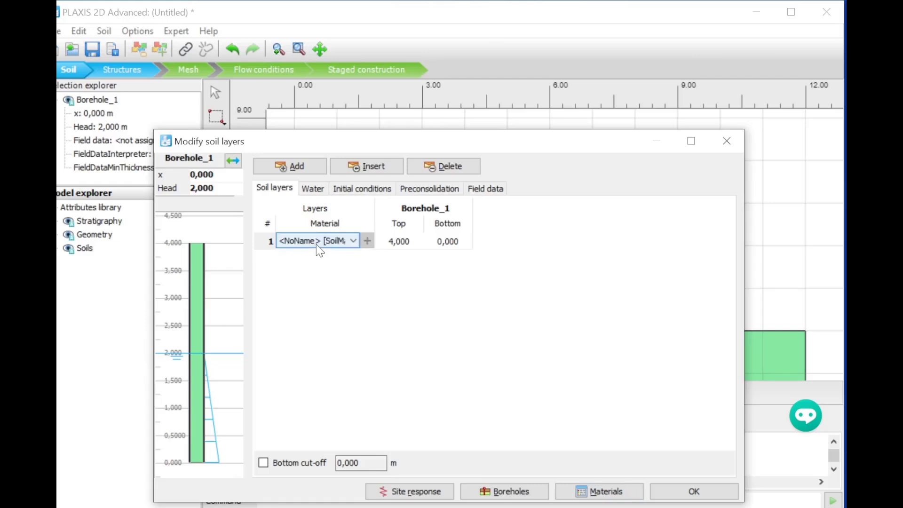
click(370, 245)
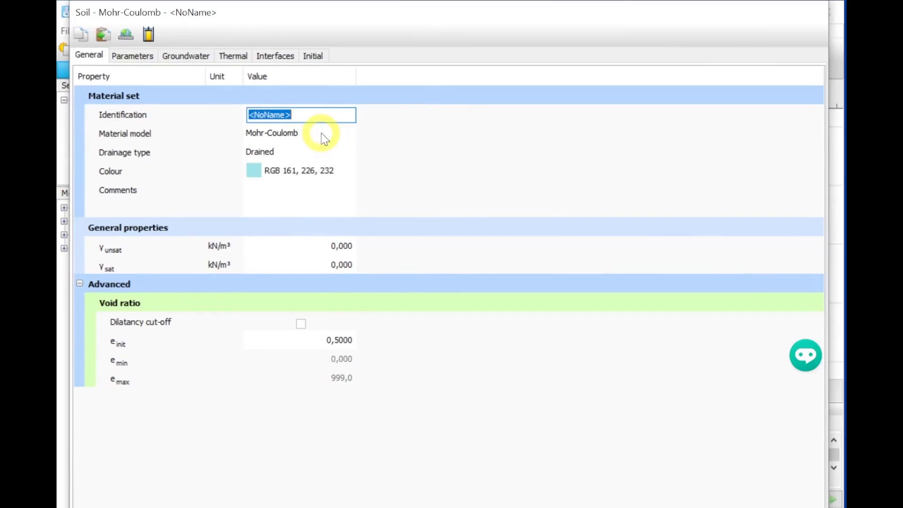
text(SA)
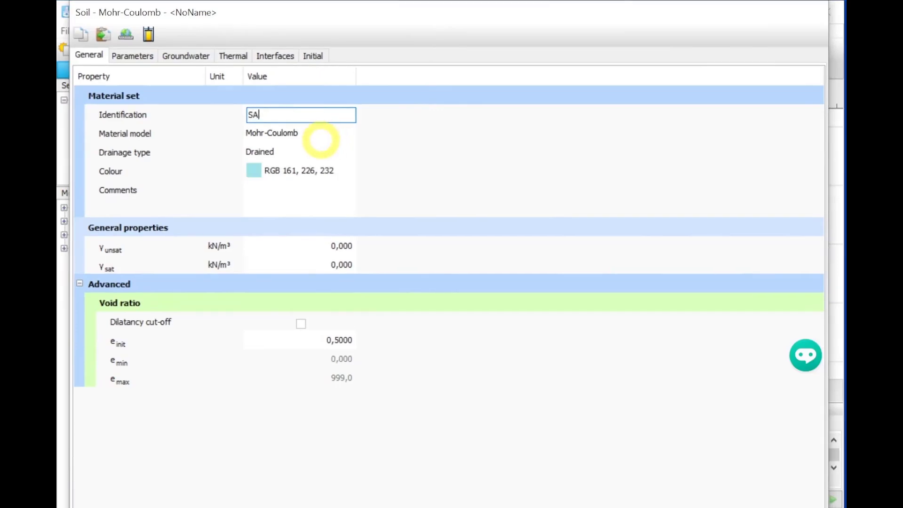
text(BLE)
Set the material's unsaturated unit weight to 17 kN/m³ and its saturated unit weight to 20 kN/m³
click(344, 262)
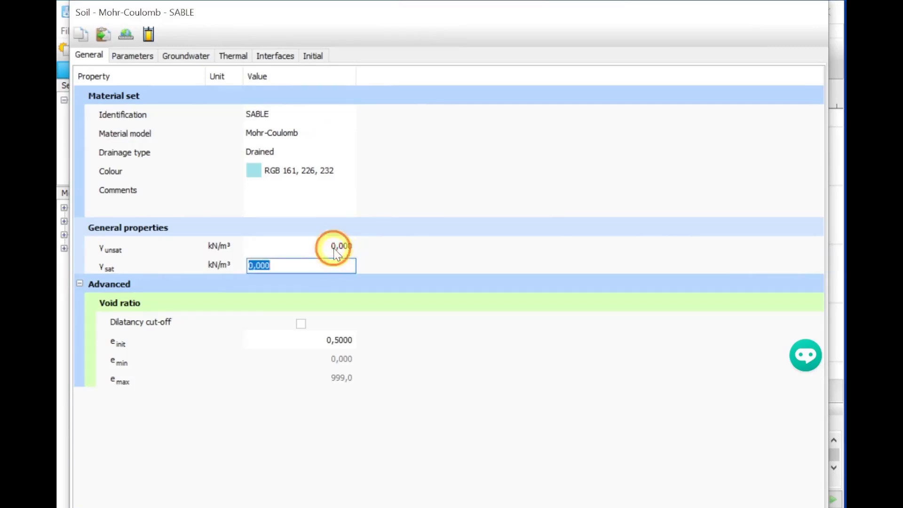
click(337, 244)
text(17)
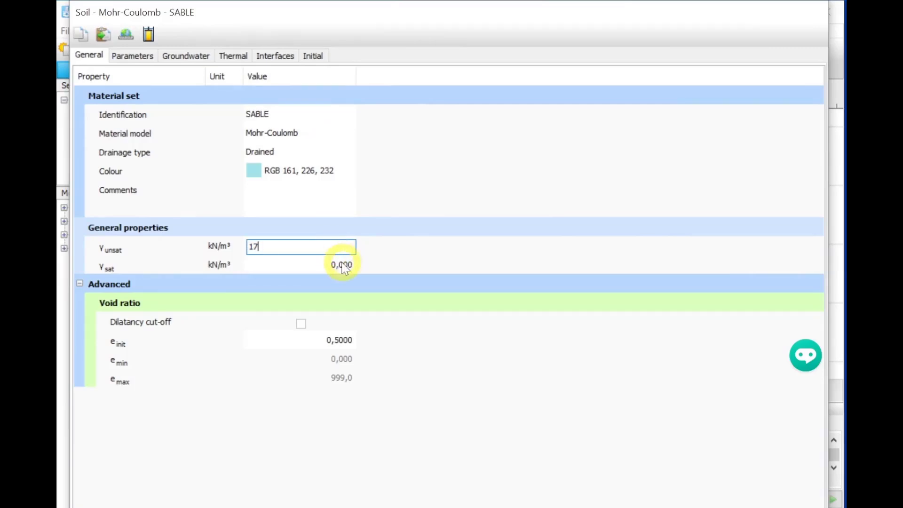
click(343, 263)
text(20)
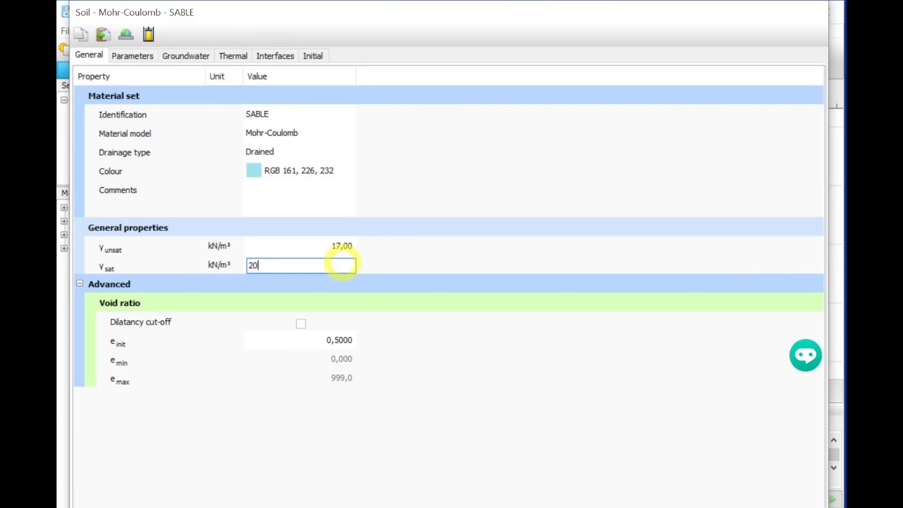
Set the sand's stiffness E' to 13,00E3 kN/m² and its Poisson's ratio to 0,3
click(150, 57)
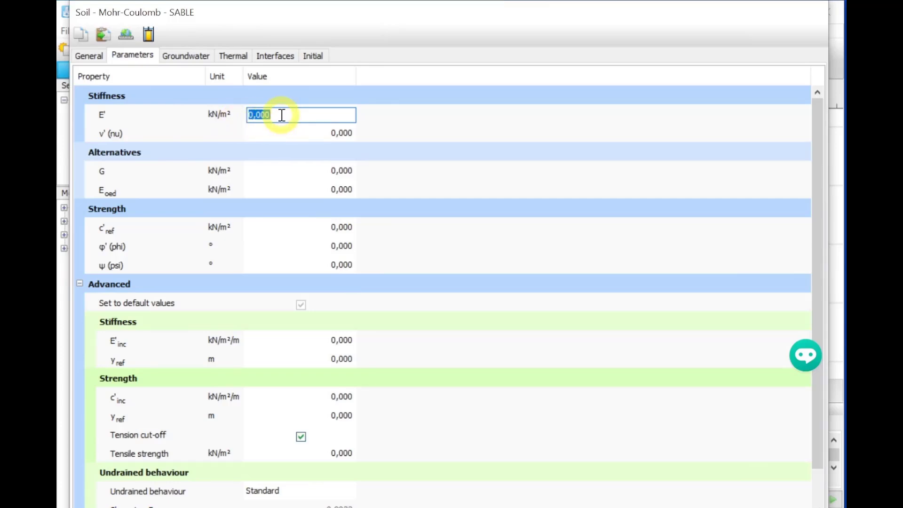
text(1)
text(,30E4)
click(307, 135)
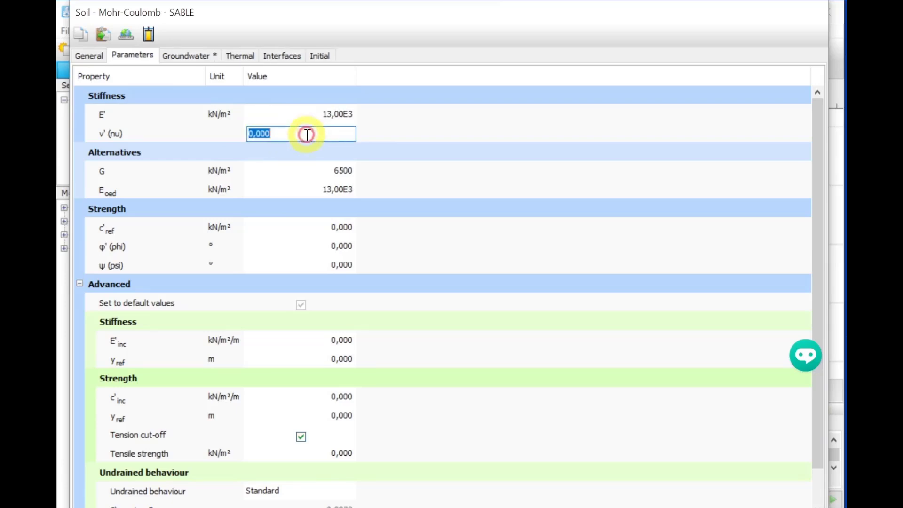
text(0,3)
click(347, 171)
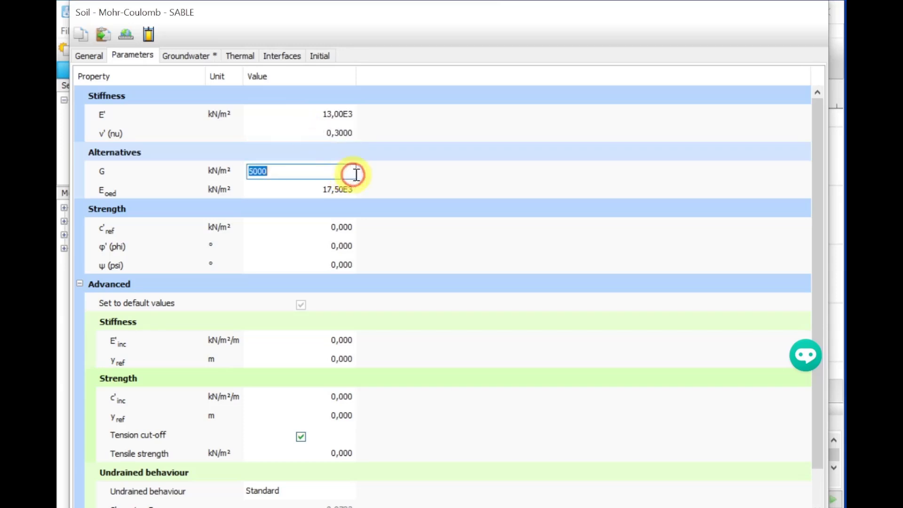
Set the sand's cohesion c'ref to 1 kN/m² and friction angle to 30°, and accept the material and soil layers
click(346, 228)
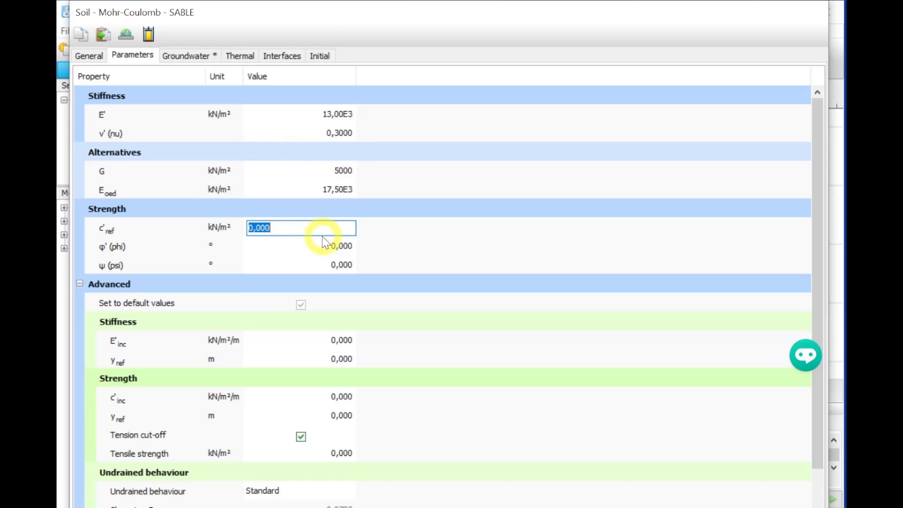
text(1)
click(309, 249)
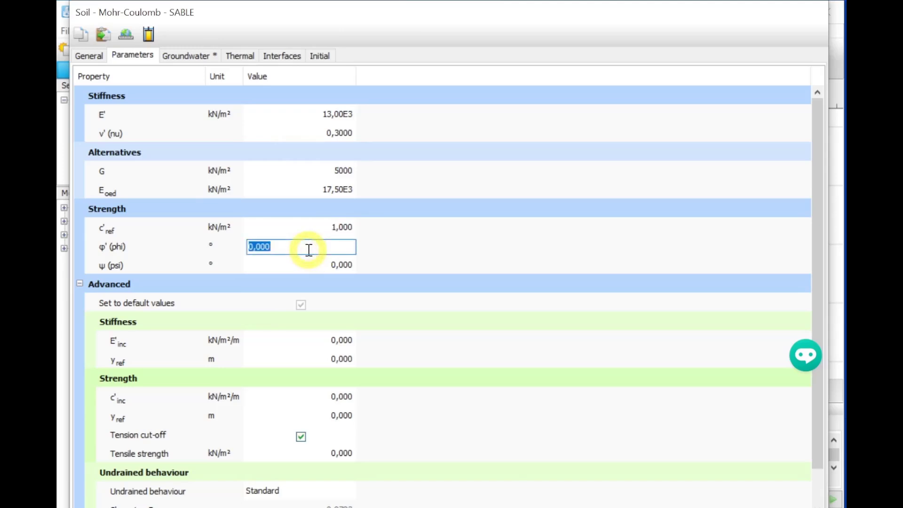
text(2)
text(0)
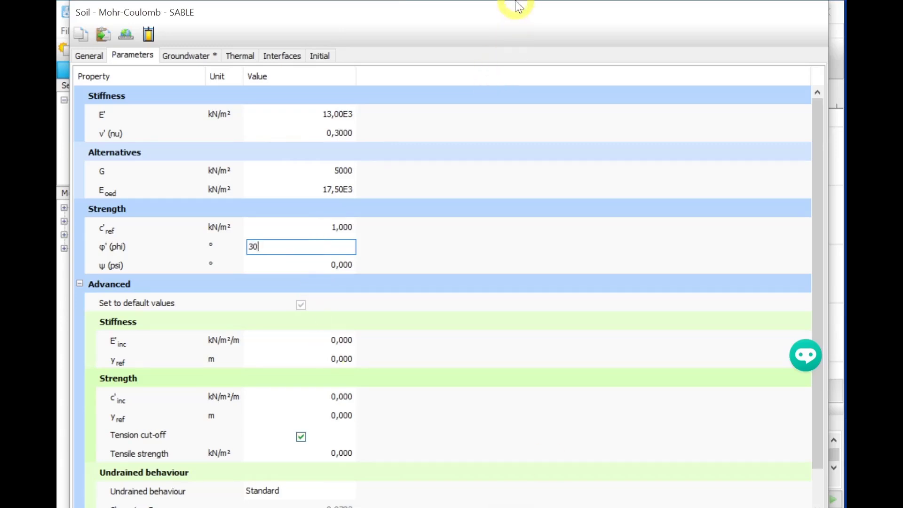
mouse_move(515, 7)
mouse_down()
mouse_move(516, 72)
mouse_move(517, 23)
mouse_up()
click(716, 495)
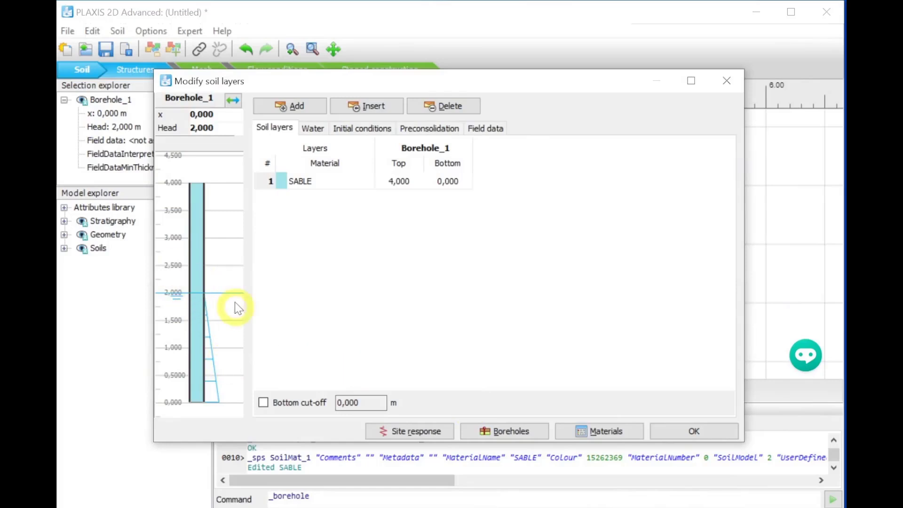
click(682, 428)
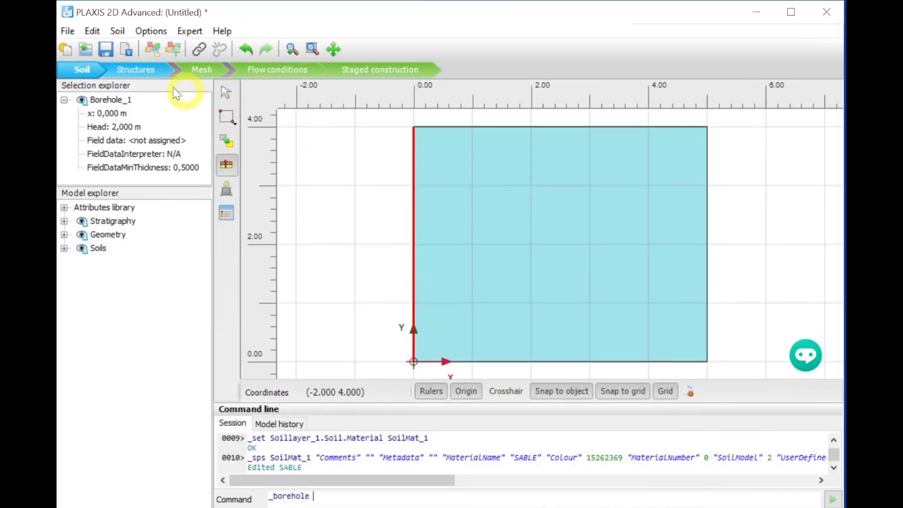
Review the project properties and accept them
click(127, 49)
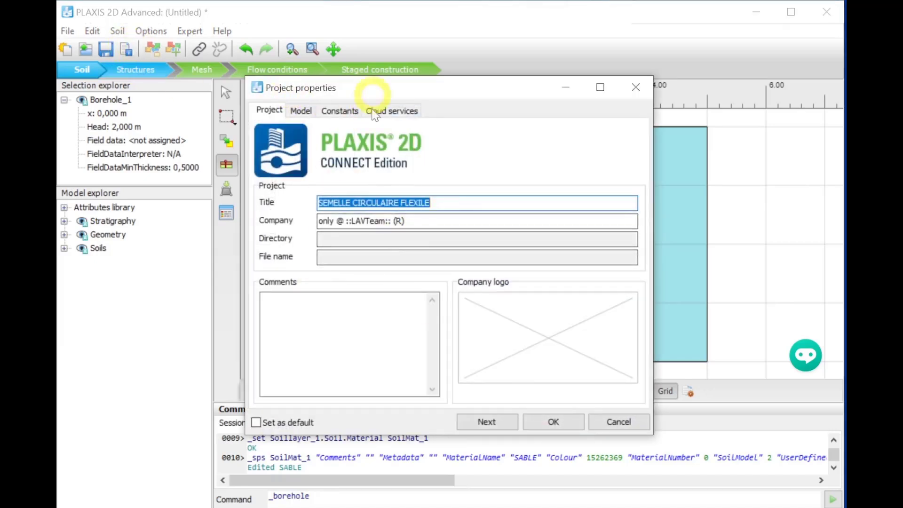
click(553, 421)
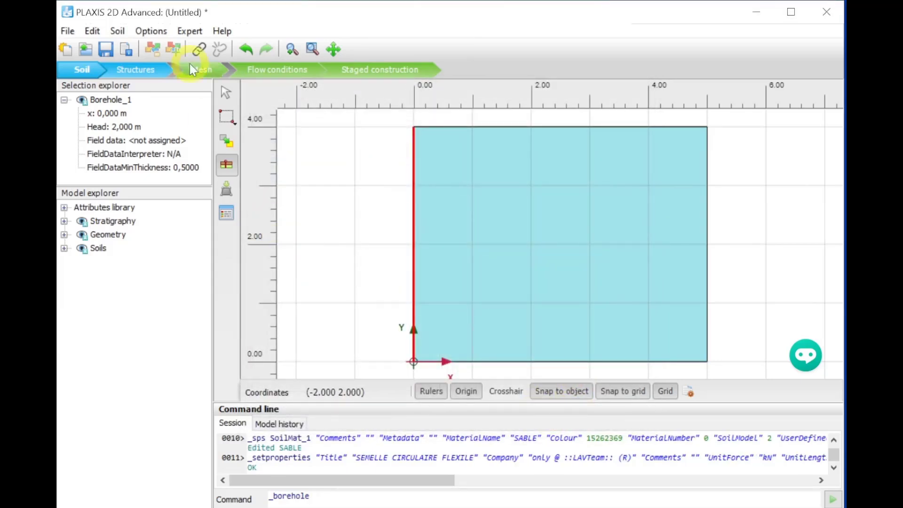
In Structures mode, create a plate along the soil surface from (0, 4) to (1, 4)
click(142, 75)
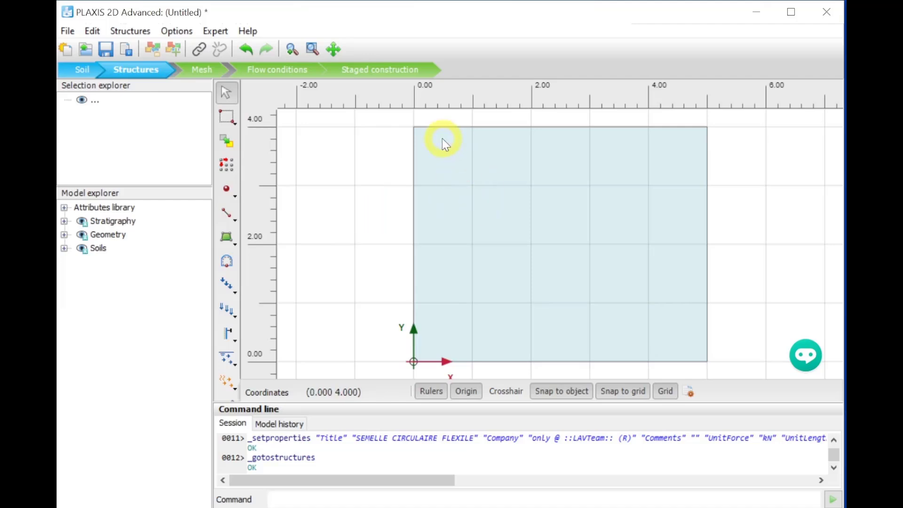
drag(442, 139, 416, 157)
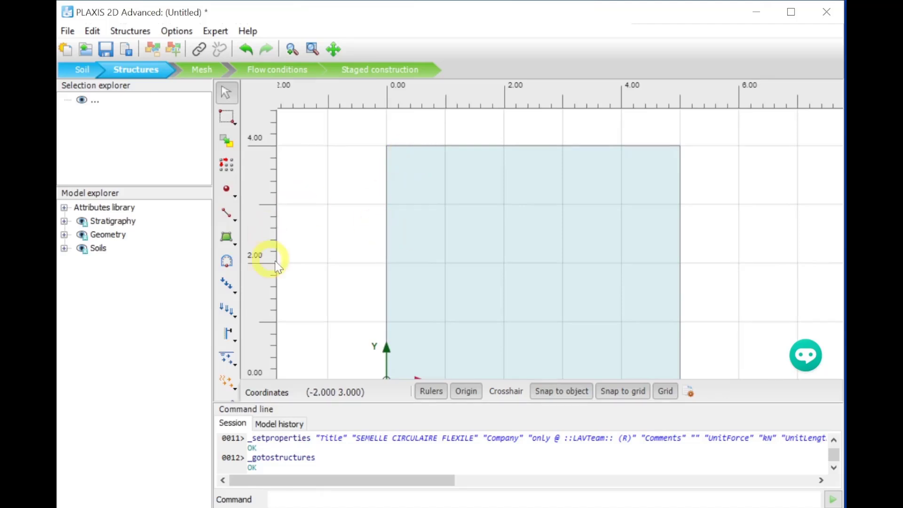
click(237, 340)
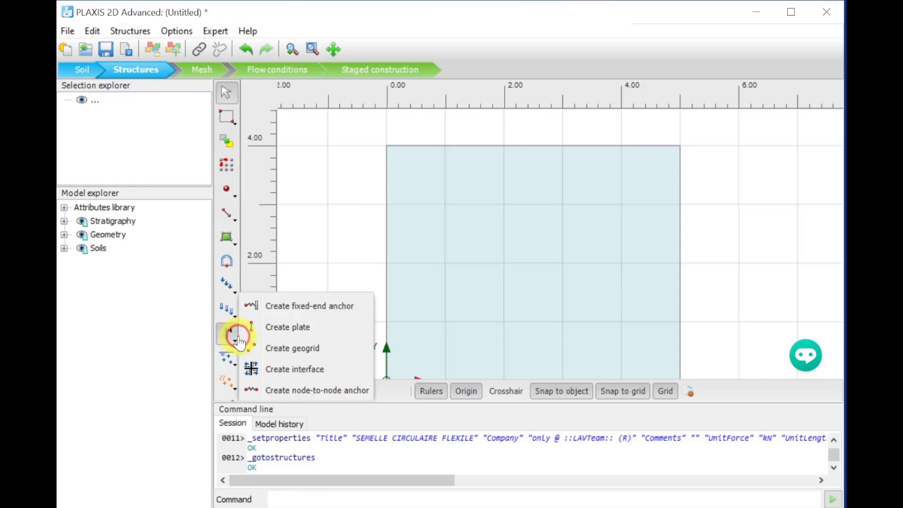
click(307, 333)
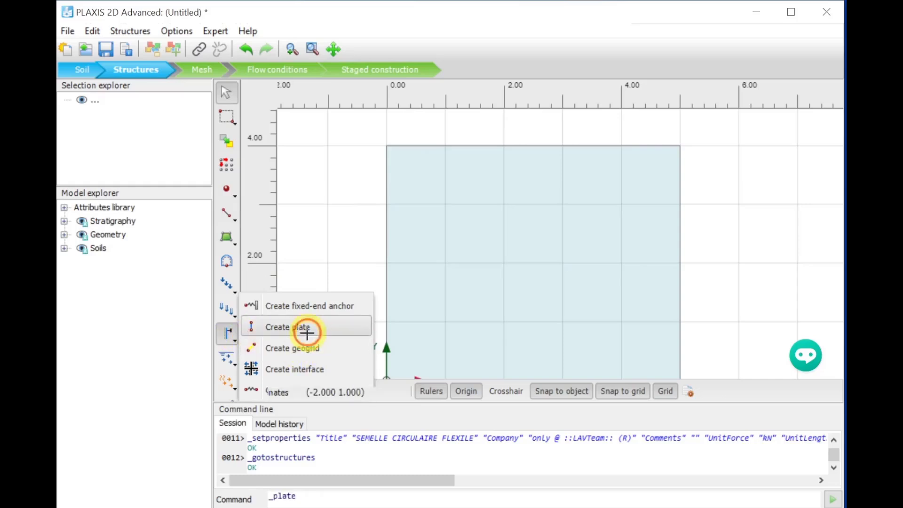
click(386, 145)
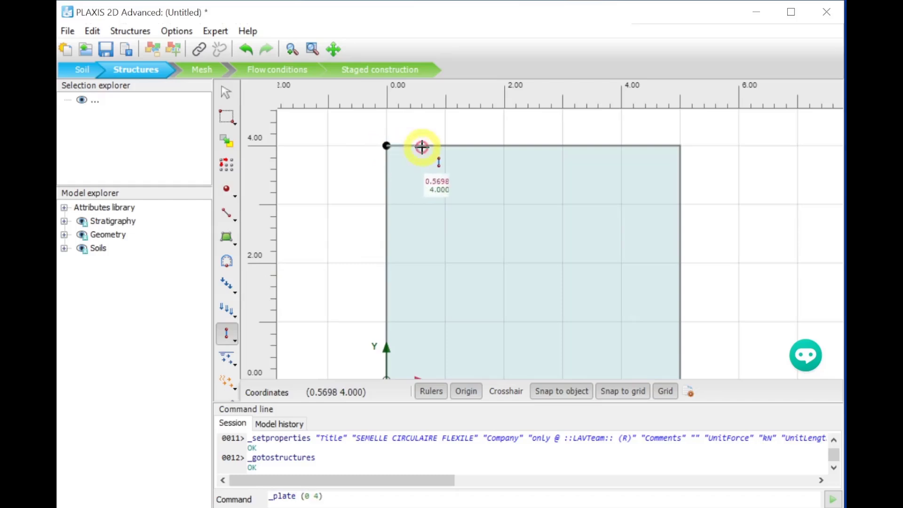
click(446, 146)
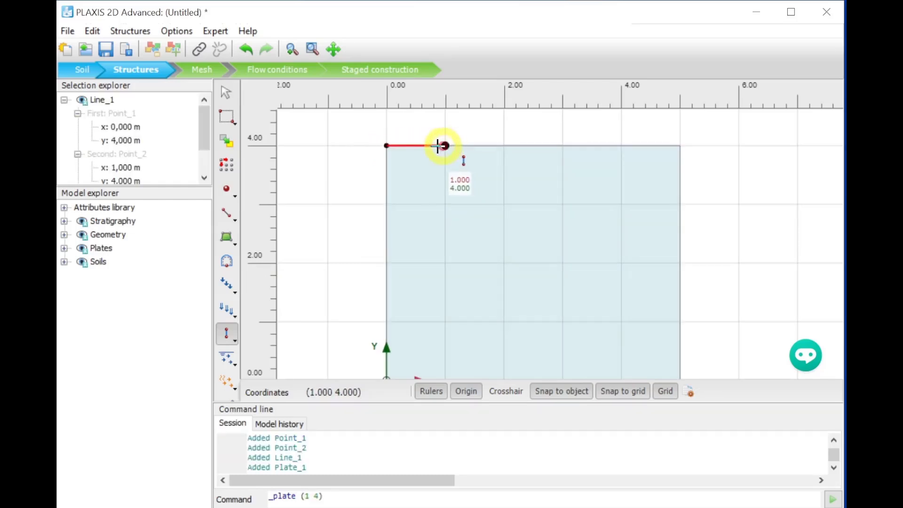
right_click(364, 177)
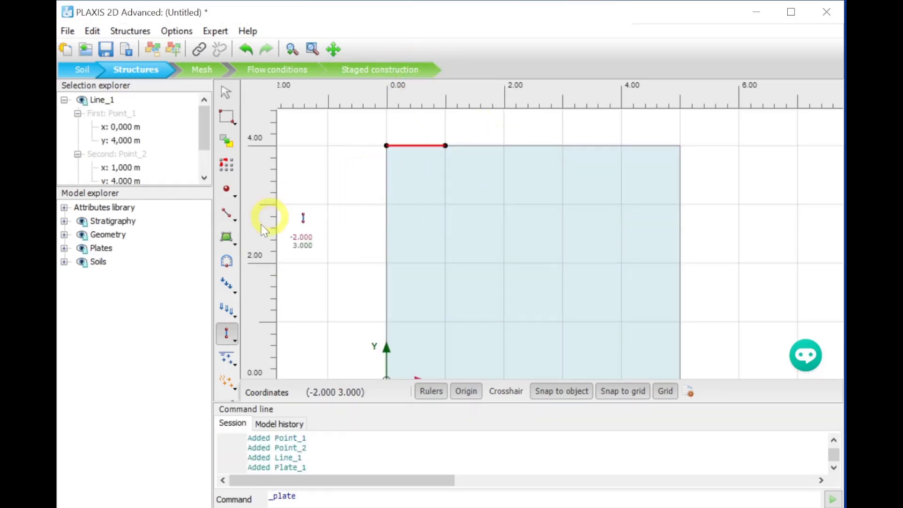
Create a line load over the plate, running from (0, 4) to (1, 4)
click(231, 292)
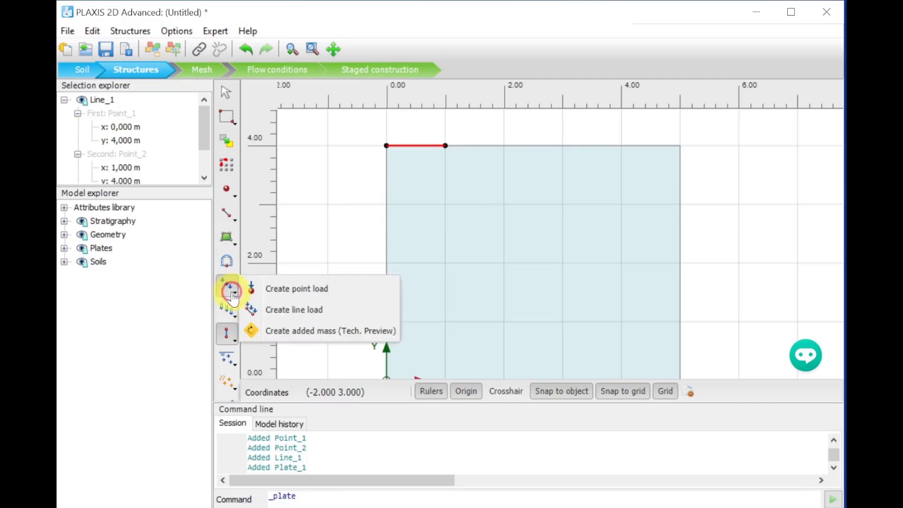
click(311, 317)
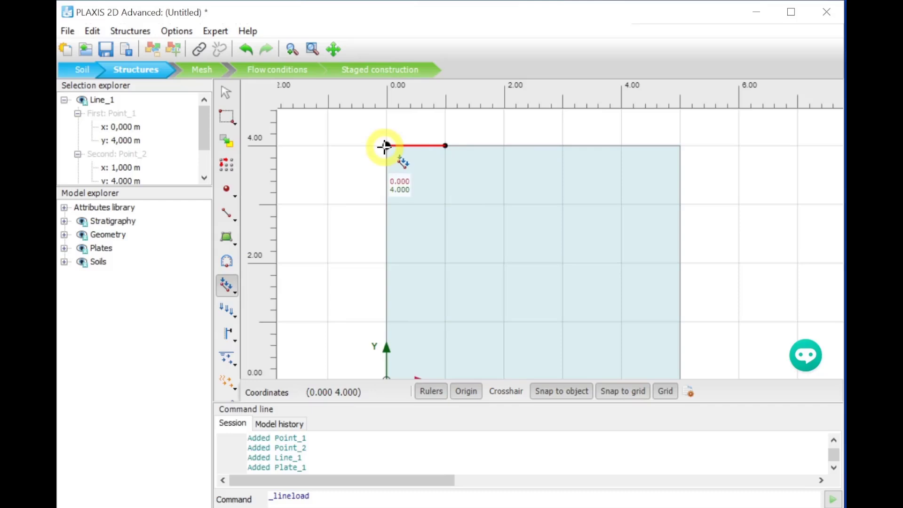
click(384, 146)
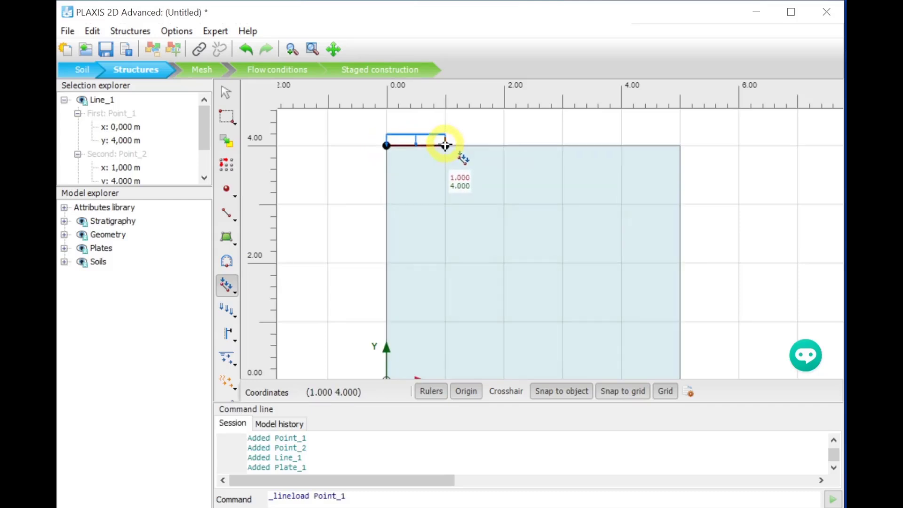
click(445, 146)
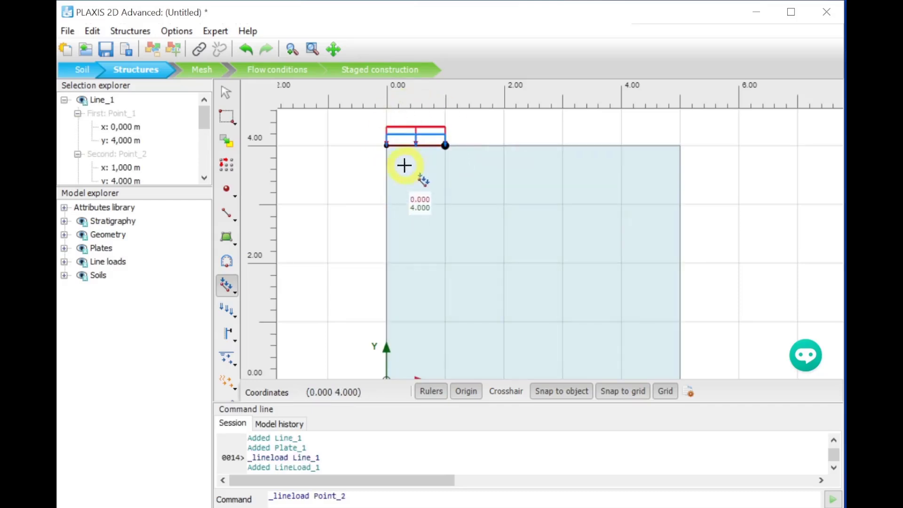
right_click(394, 155)
key(Escape)
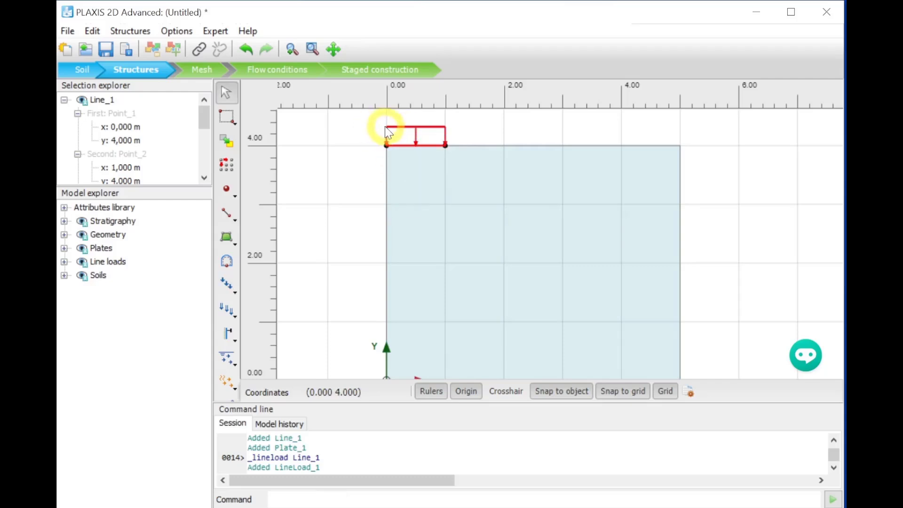
Set the line load's vertical component qy,start,ref to -188 kN/m/m
click(397, 127)
scroll(210, 139, down, 3)
click(183, 154)
text(188)
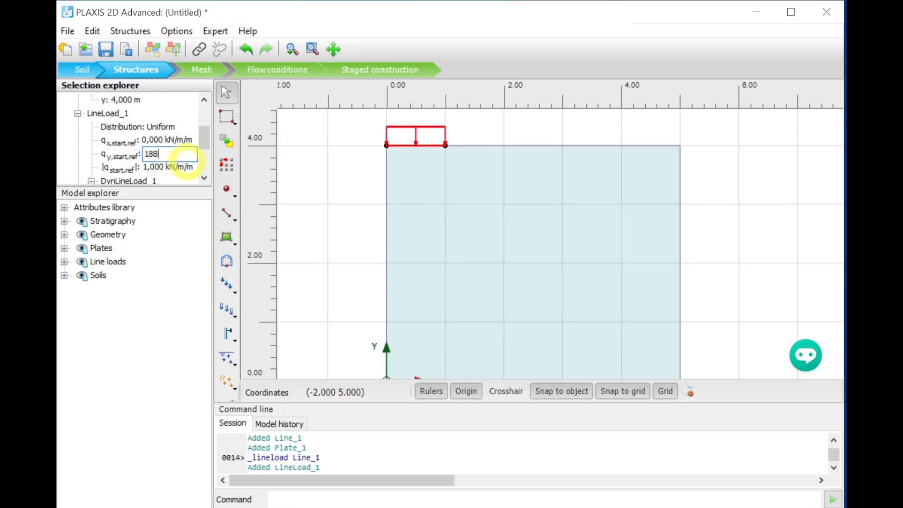
click(187, 168)
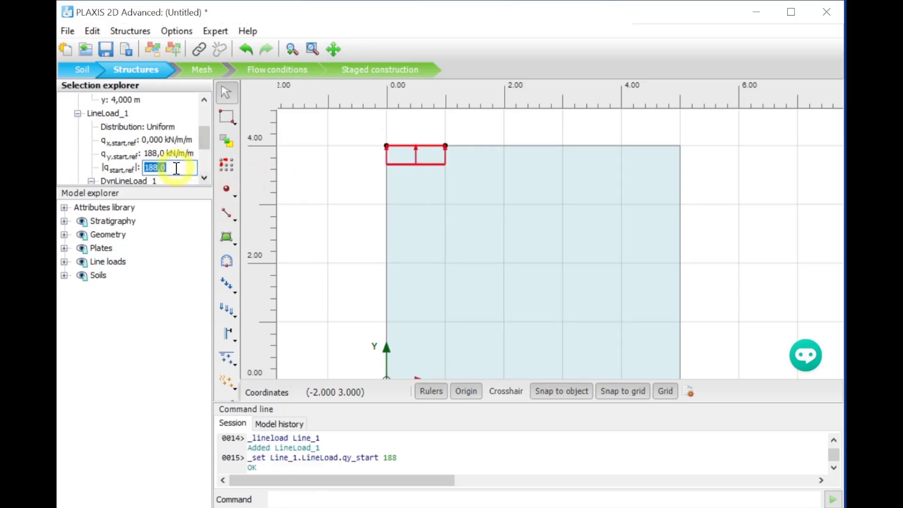
click(146, 155)
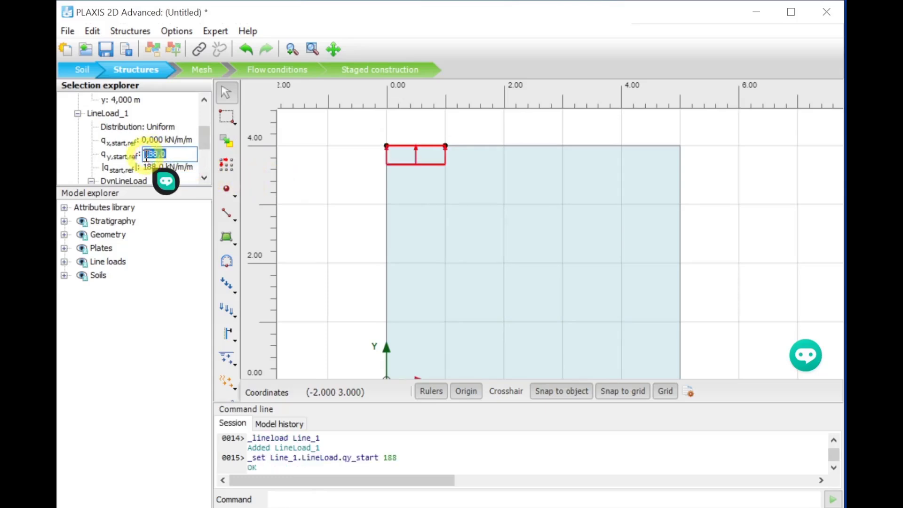
click(145, 153)
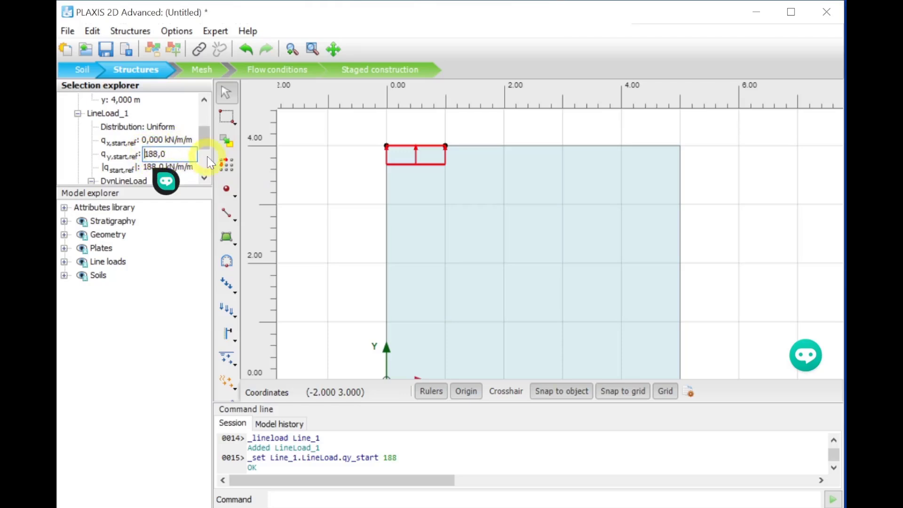
text(-)
key(Tab)
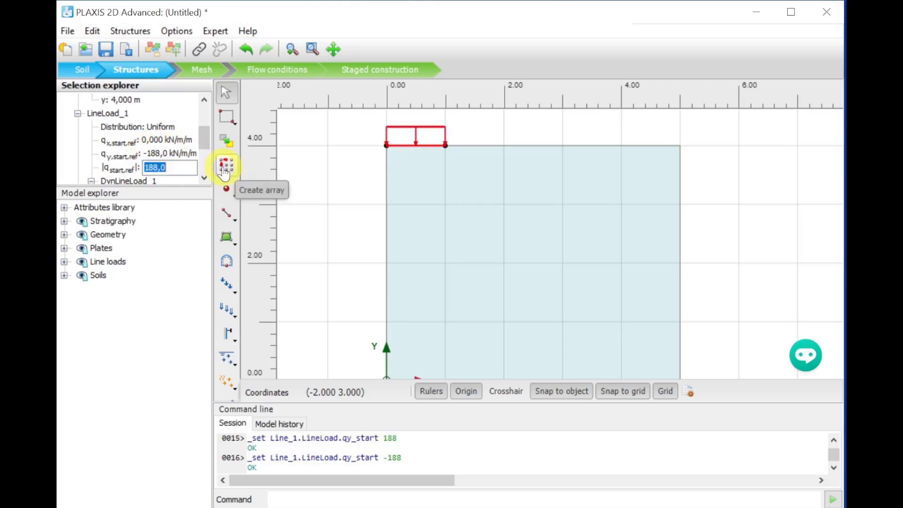
click(357, 158)
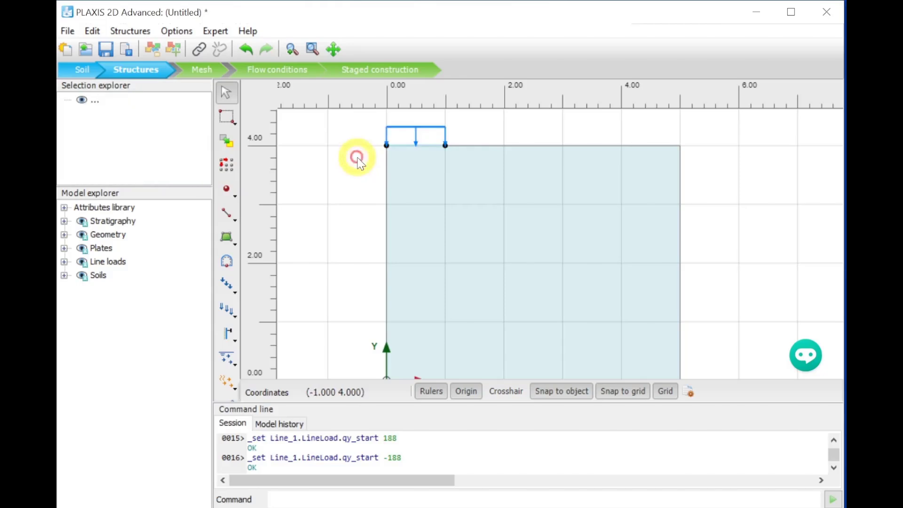
Create a new plate material set and name it SEMELLE FLEXIBLE
click(409, 144)
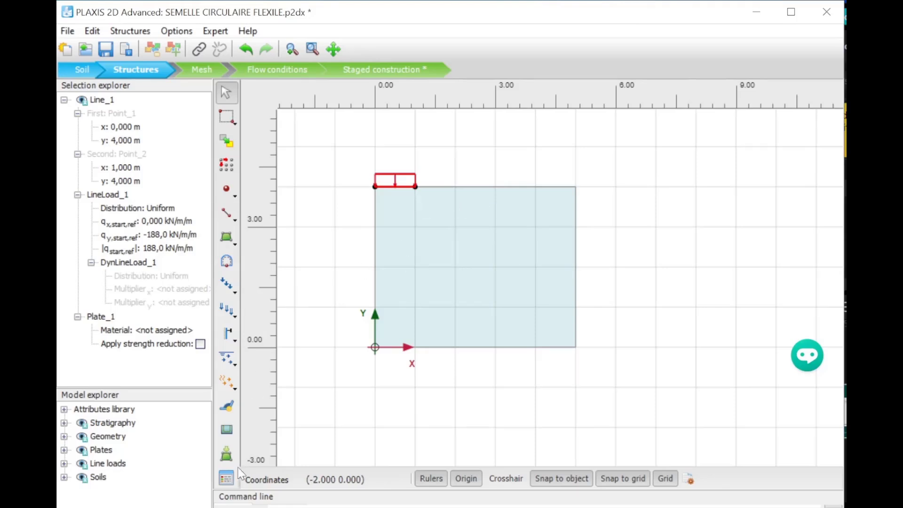
click(227, 478)
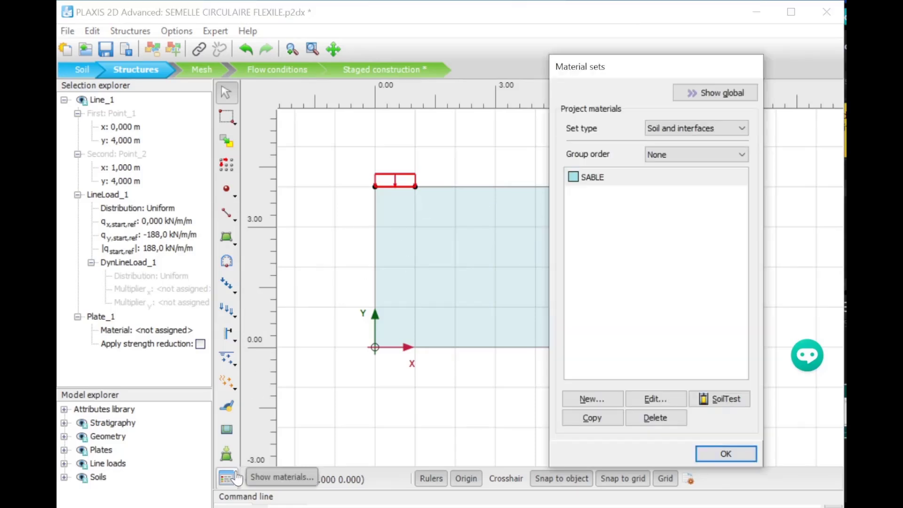
click(718, 135)
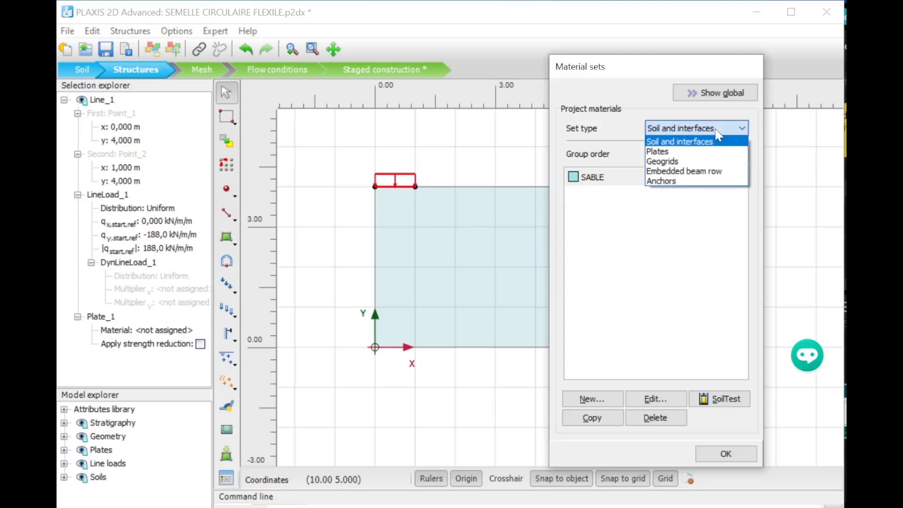
click(691, 151)
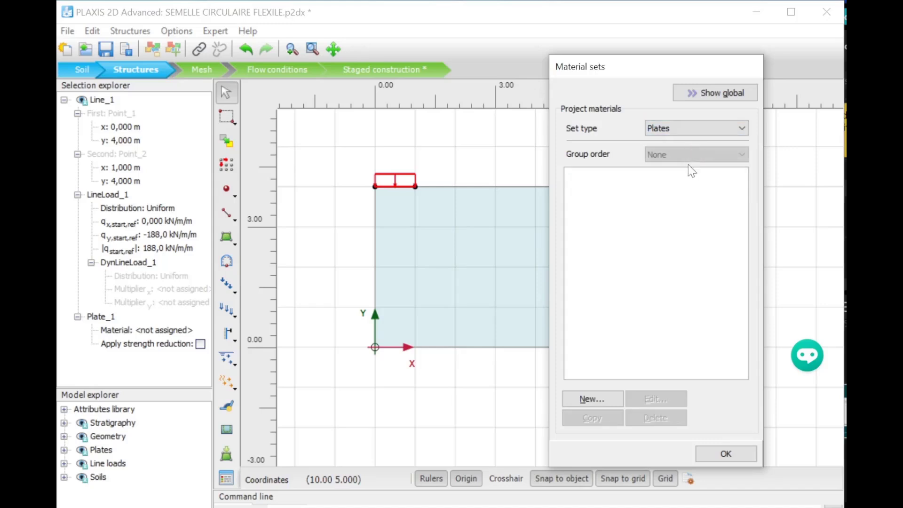
click(611, 402)
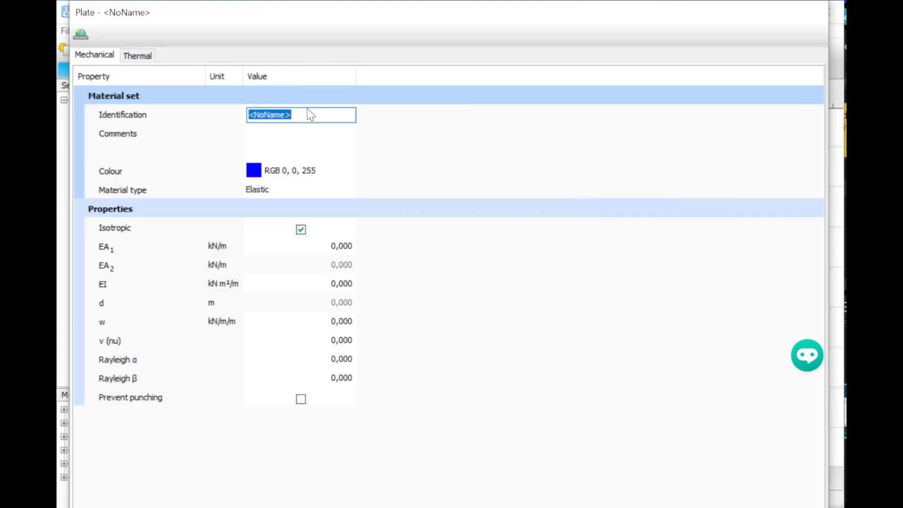
text(SEMELLE FLEXI)
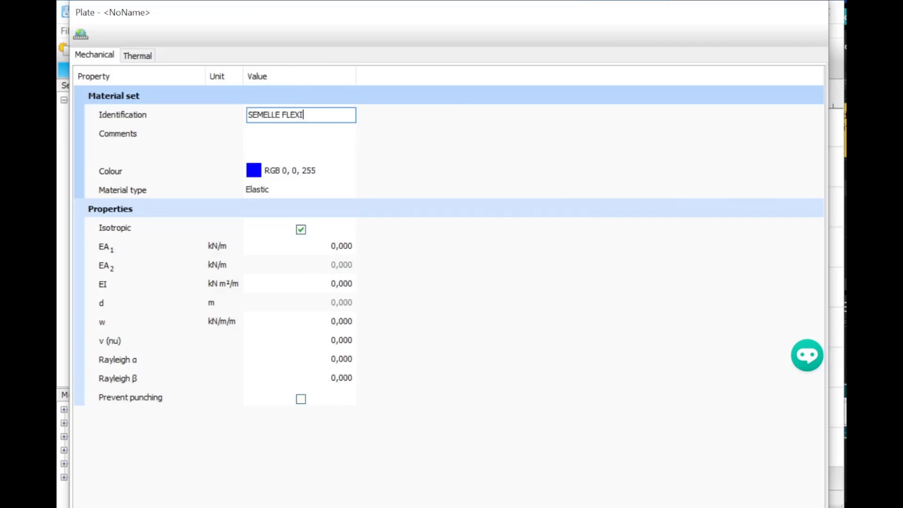
text(BLE)
Set the plate material's EA1 to 5E6 kN/m and EI to 8500 kN m²/m, and accept the material
click(337, 255)
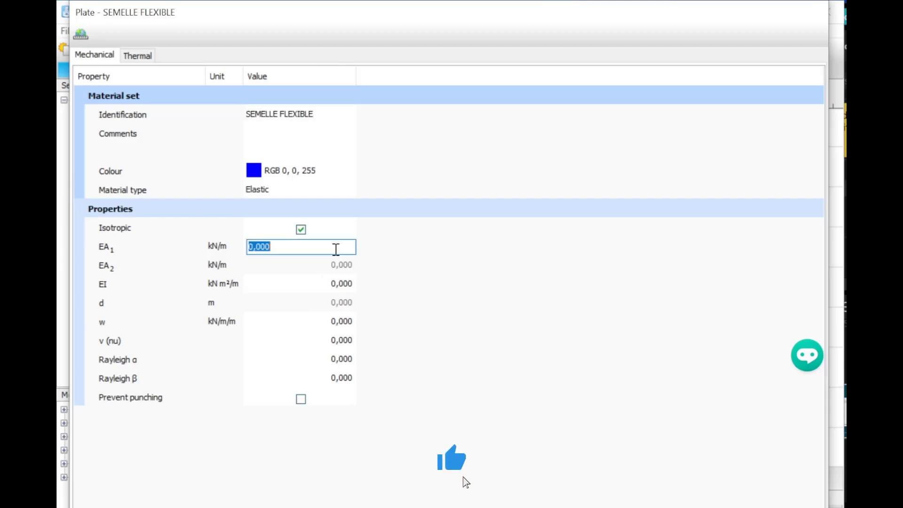
text(5E6)
key(Tab)
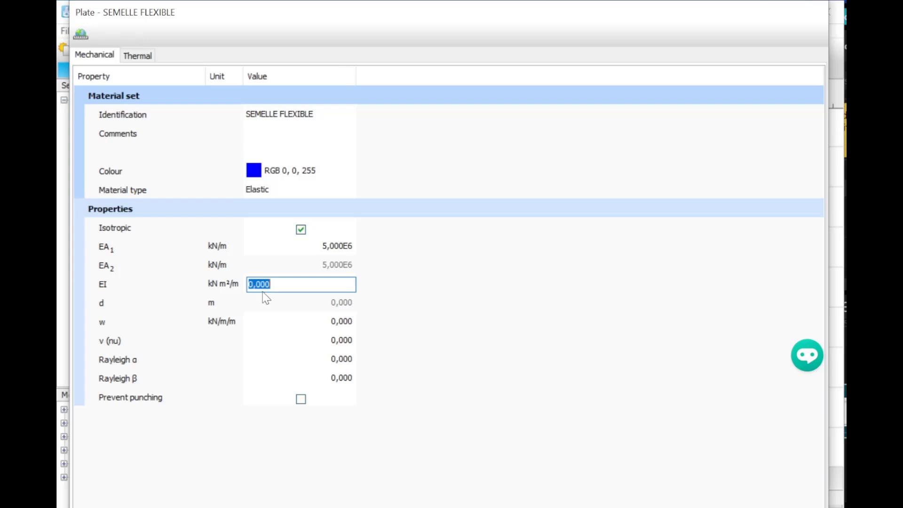
text(8500)
drag(461, 5, 463, 26)
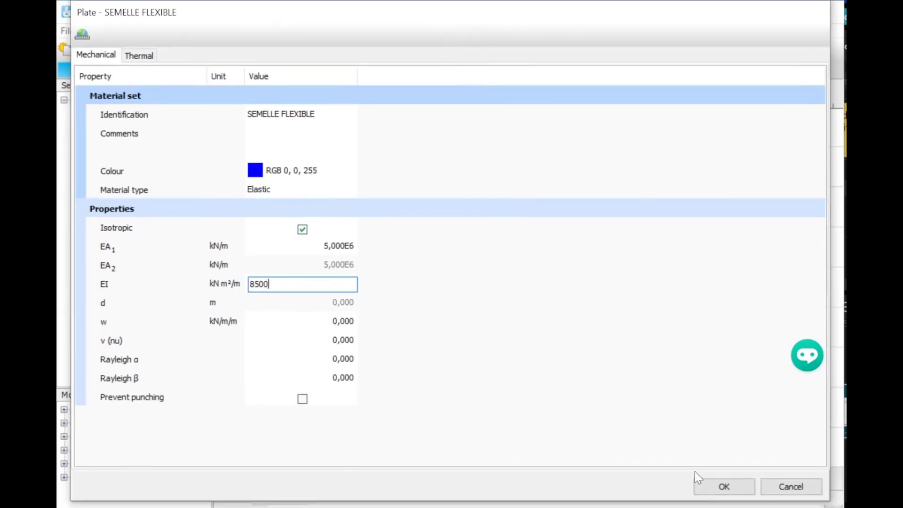
click(706, 481)
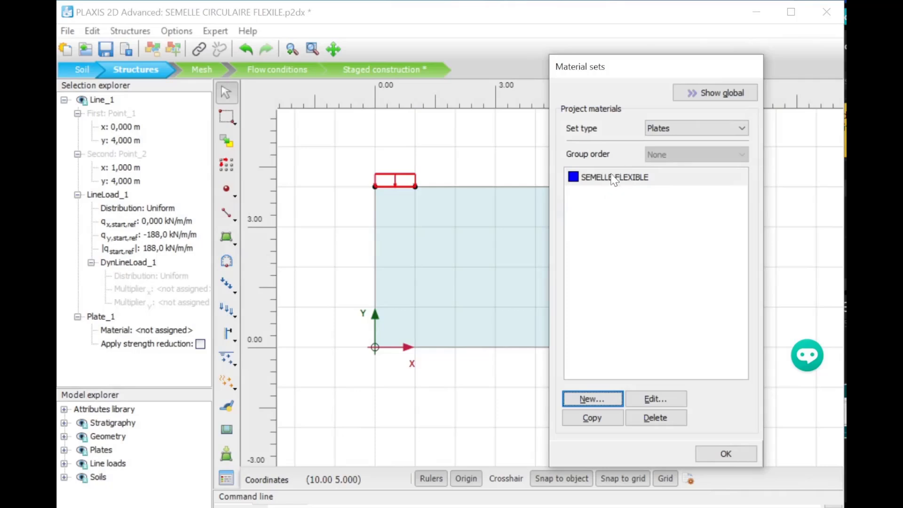
Assign the SEMELLE FLEXIBLE material to the footing plate and close the material sets
drag(615, 182, 409, 179)
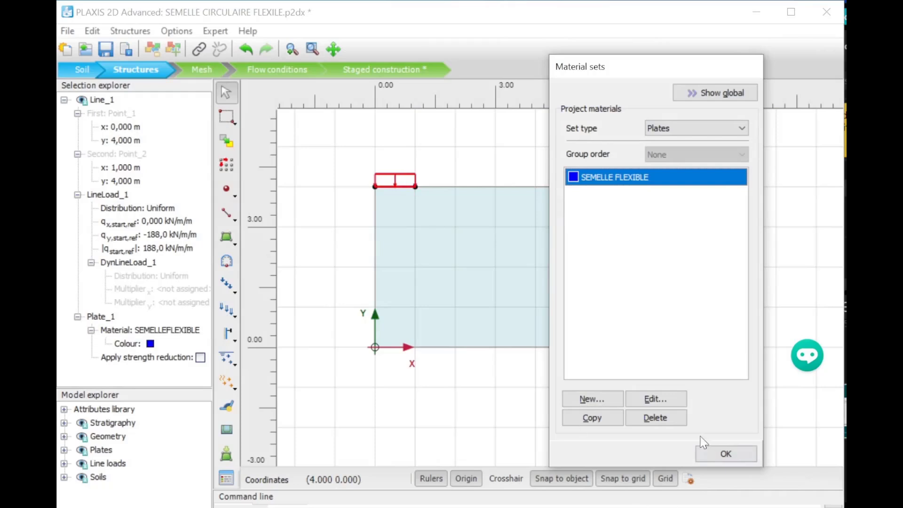
click(706, 448)
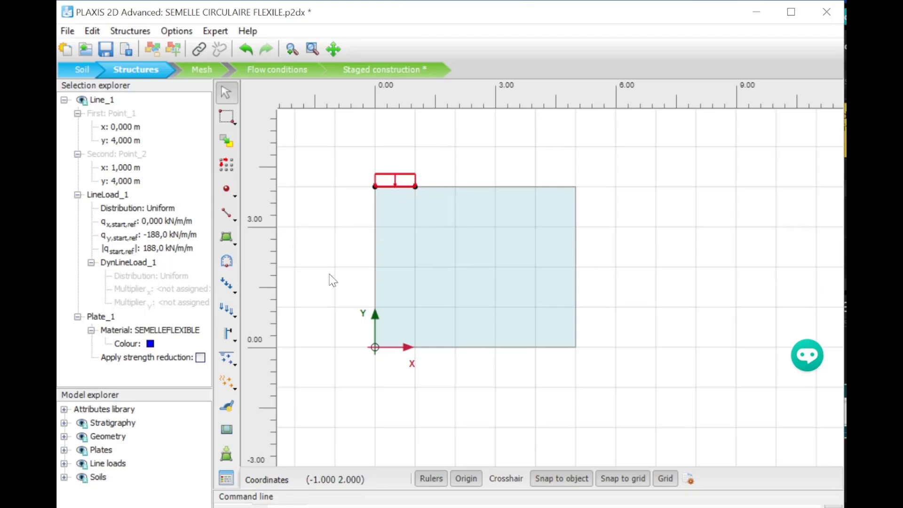
right_click(408, 172)
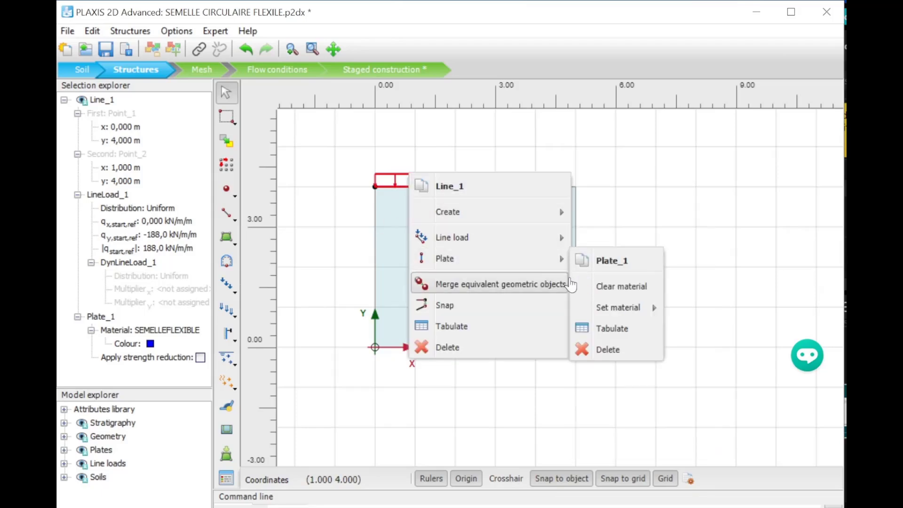
mouse_move(564, 266)
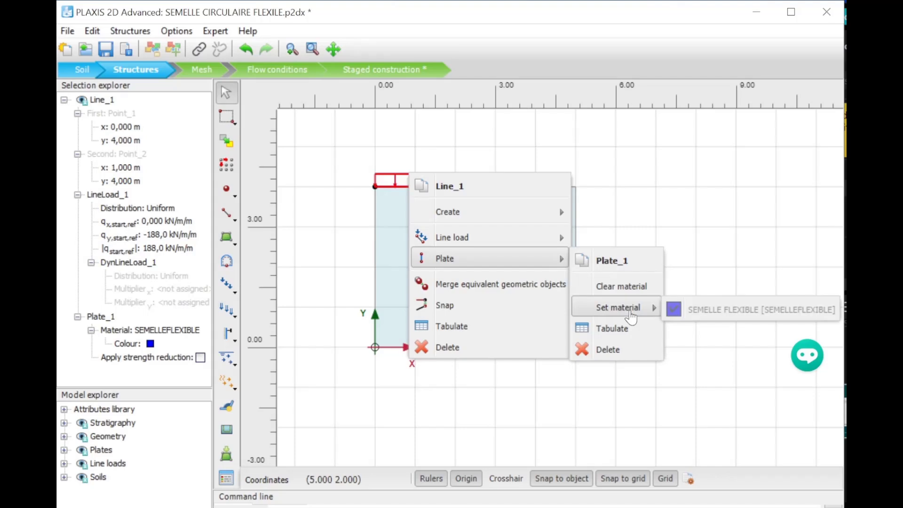
mouse_move(654, 309)
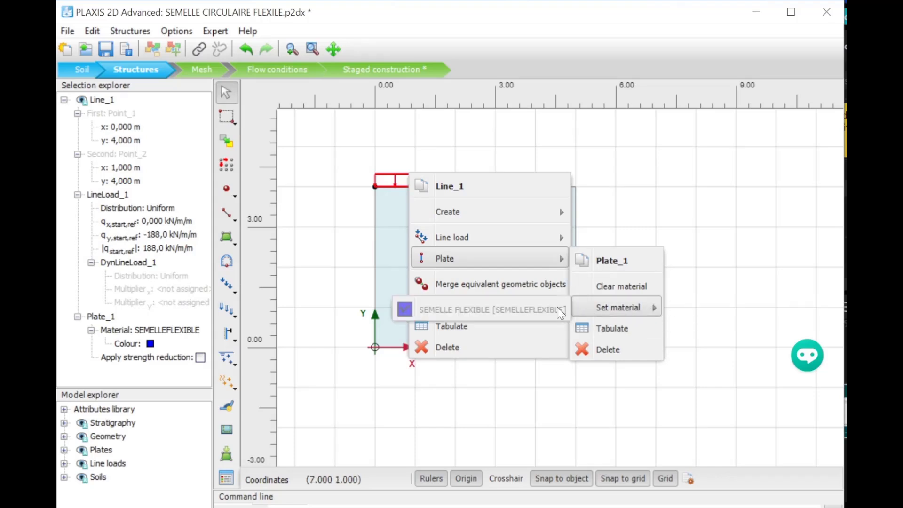
click(474, 372)
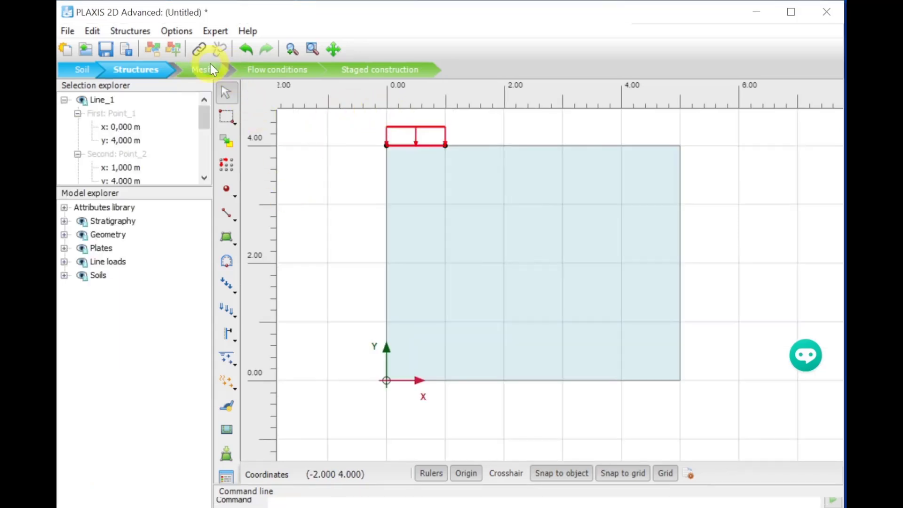
Generate the finite element mesh with Medium element distribution and enhanced mesh refinements
click(207, 70)
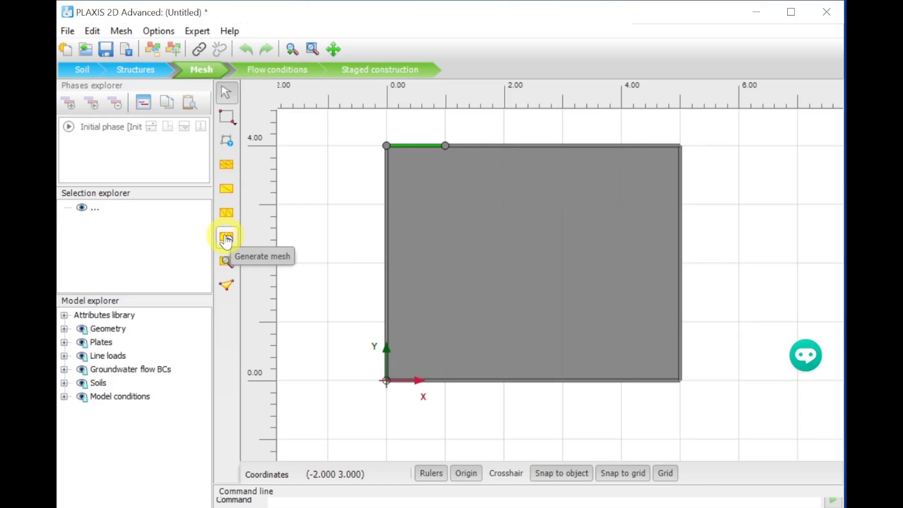
click(226, 241)
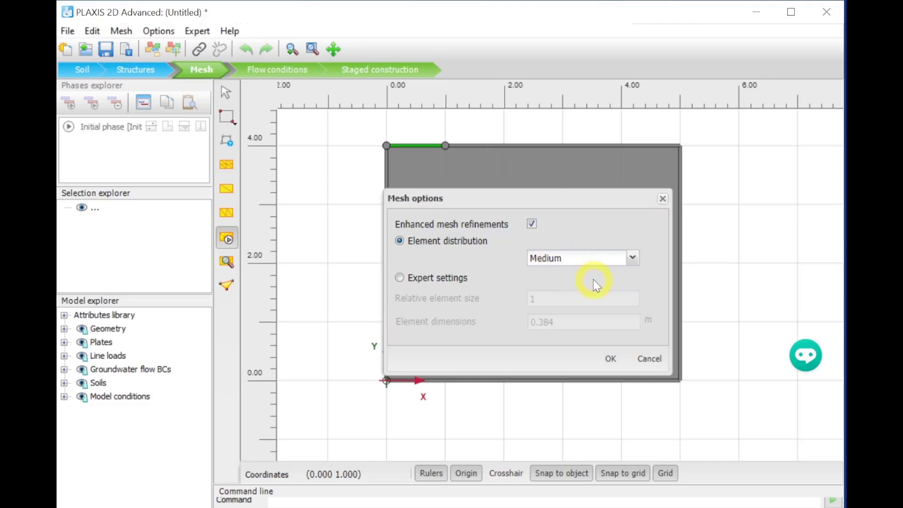
click(610, 358)
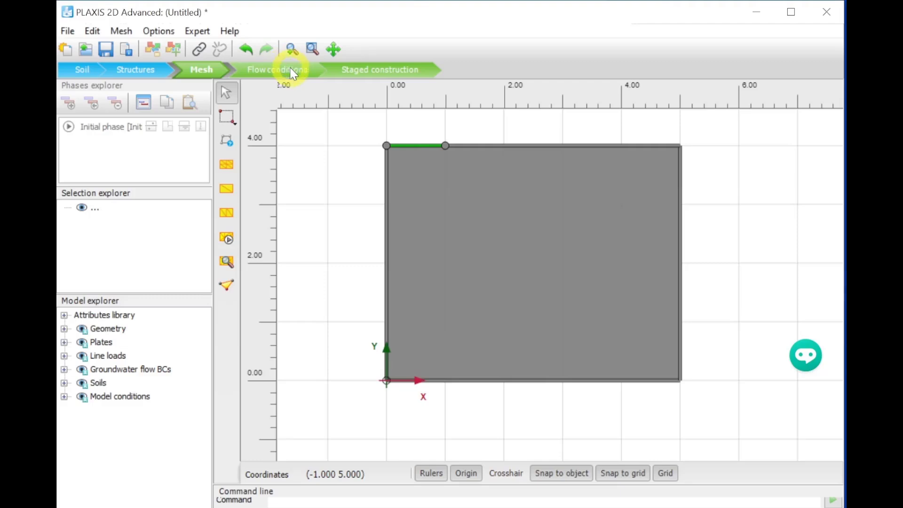
Add a calculation phase after the initial phase with the footing plate and line load activated, keeping its Plastic calculation settings
click(387, 71)
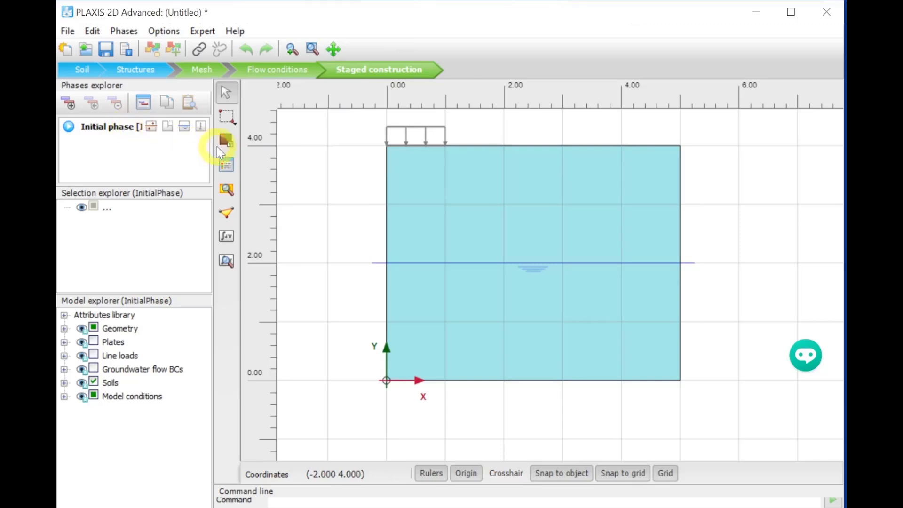
click(67, 101)
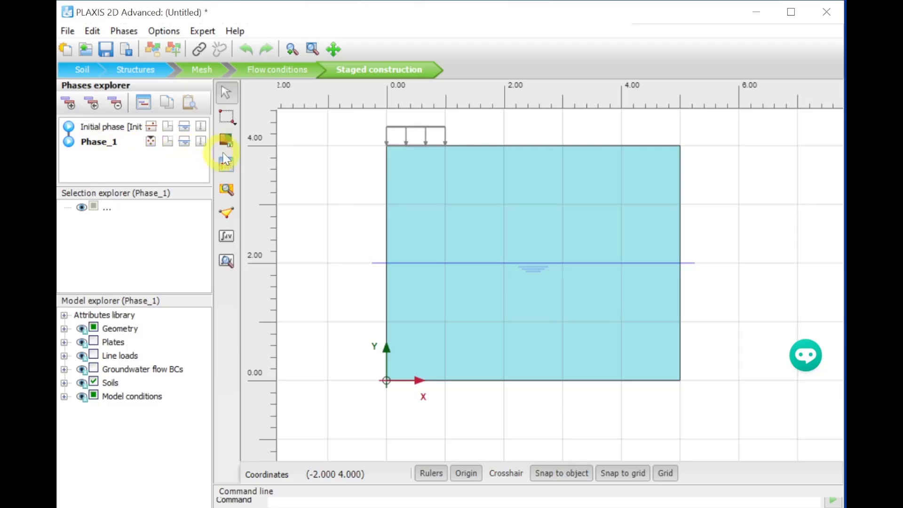
click(225, 138)
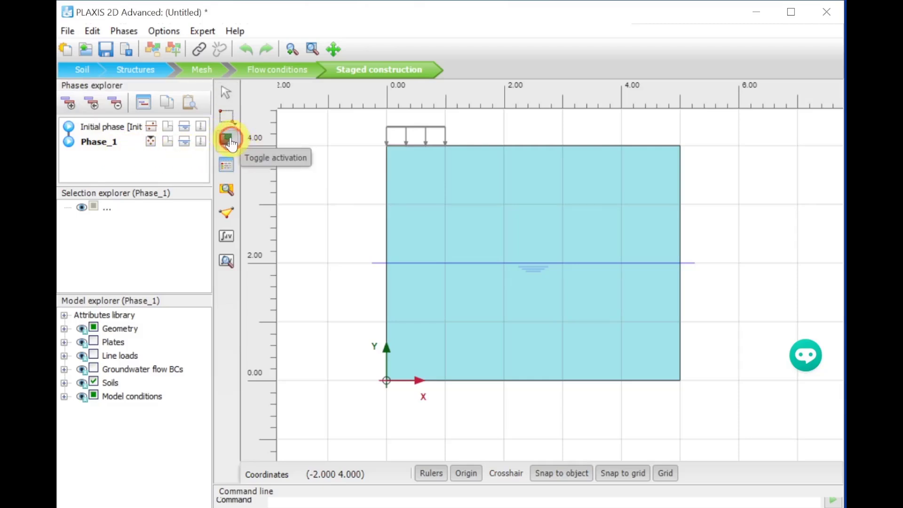
click(393, 145)
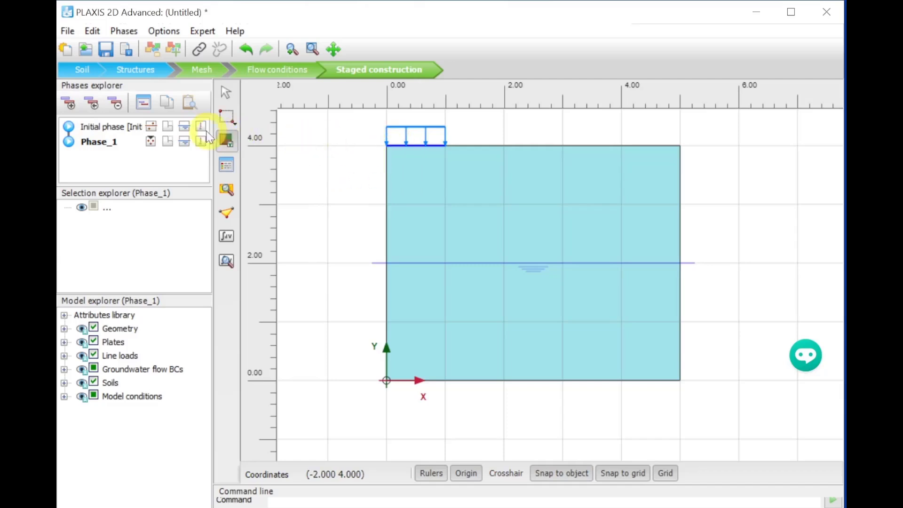
double_click(69, 140)
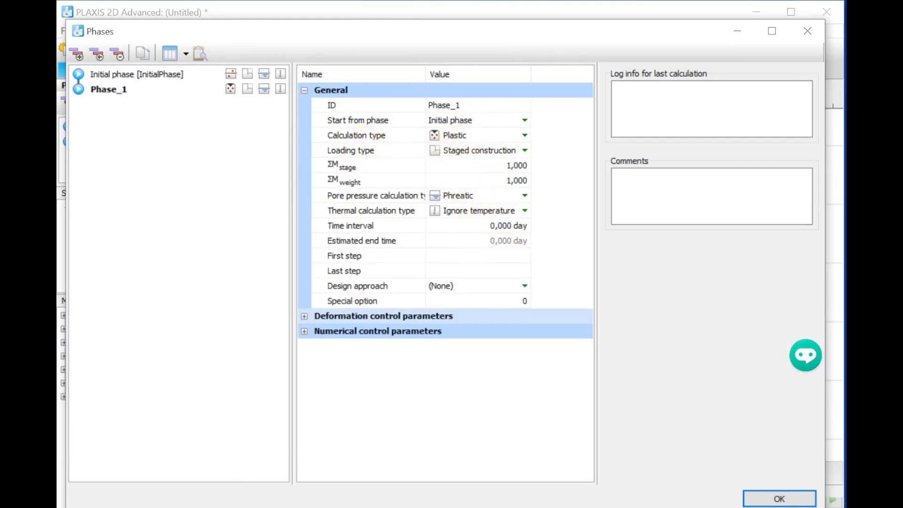
click(793, 498)
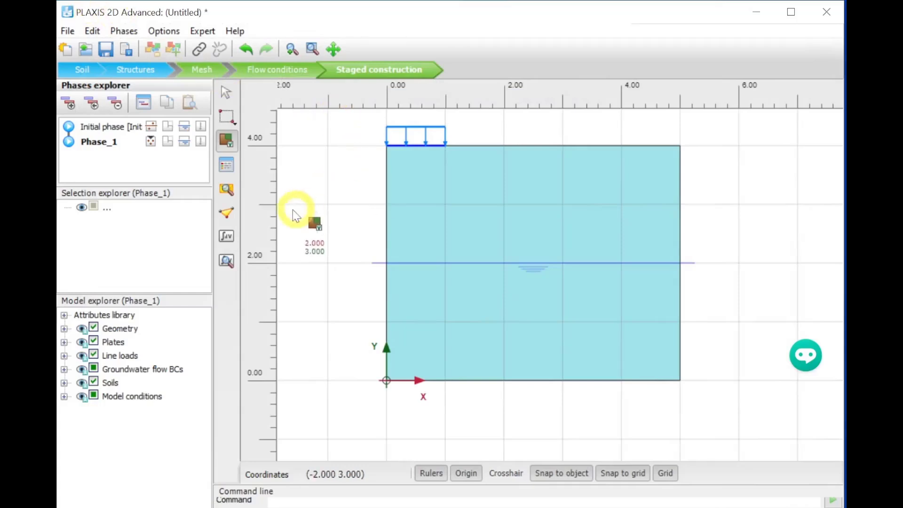
Select the mesh node at the footing centre (0, 4) as a curve point and update the model with it
click(226, 217)
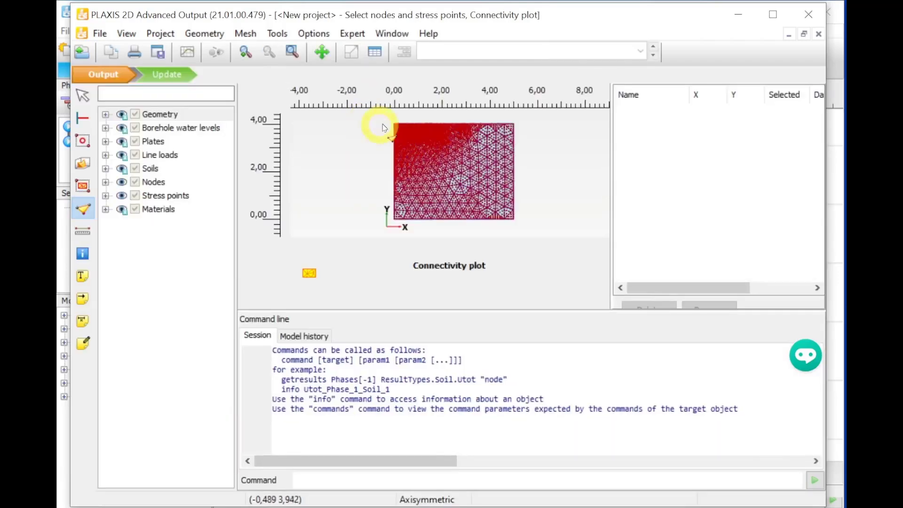
scroll(397, 128, up, 2)
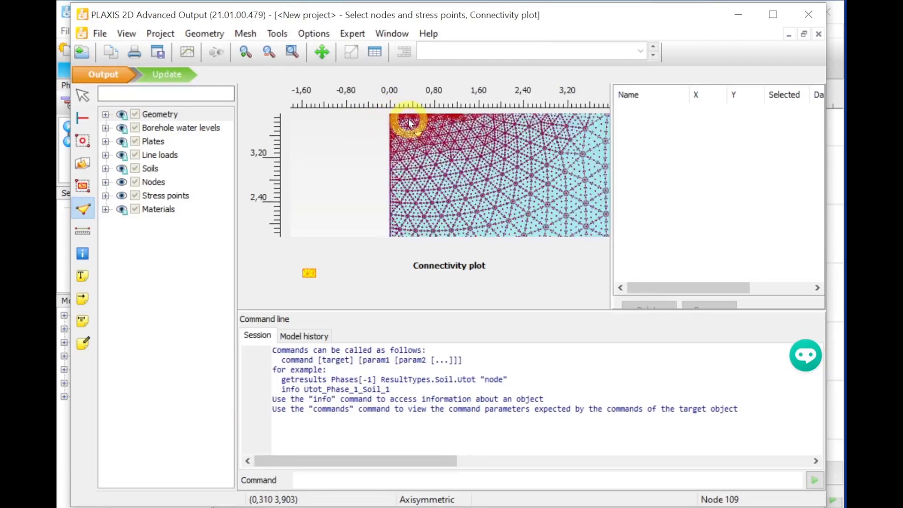
scroll(372, 160, up, 3)
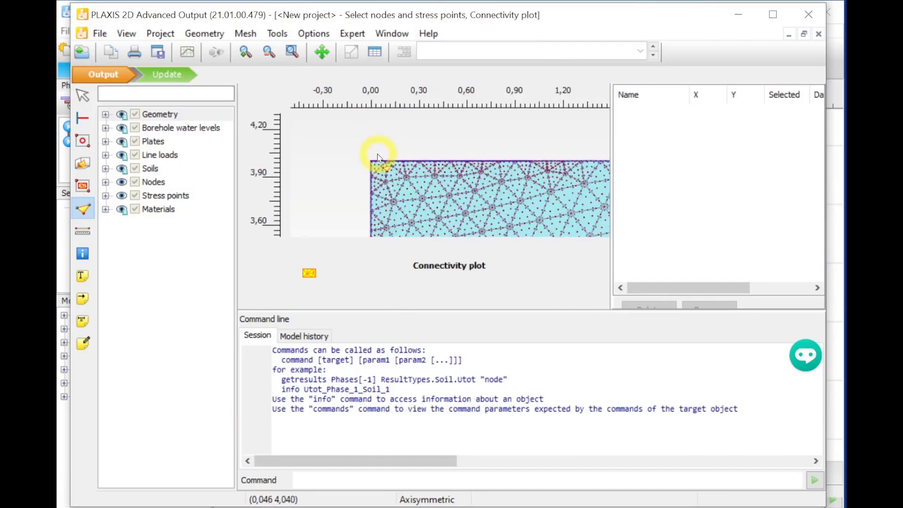
scroll(372, 163, up, 5)
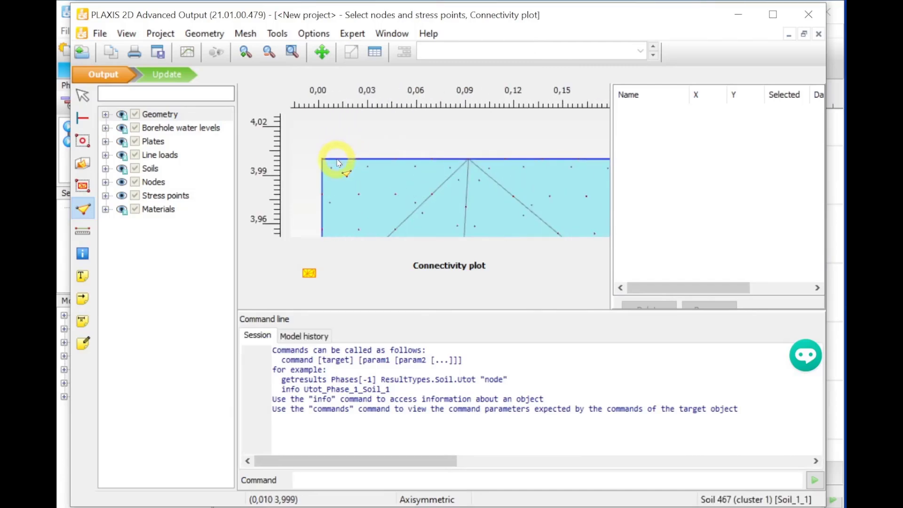
scroll(319, 157, up, 1)
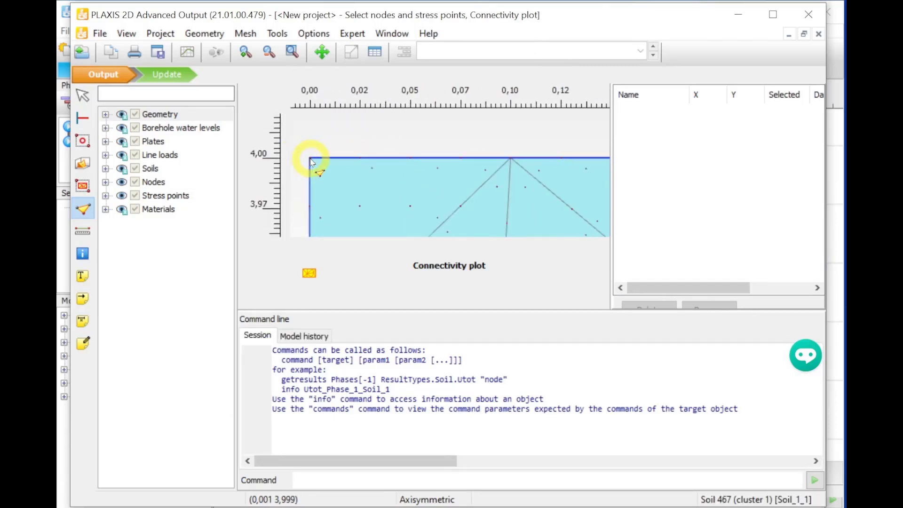
click(309, 162)
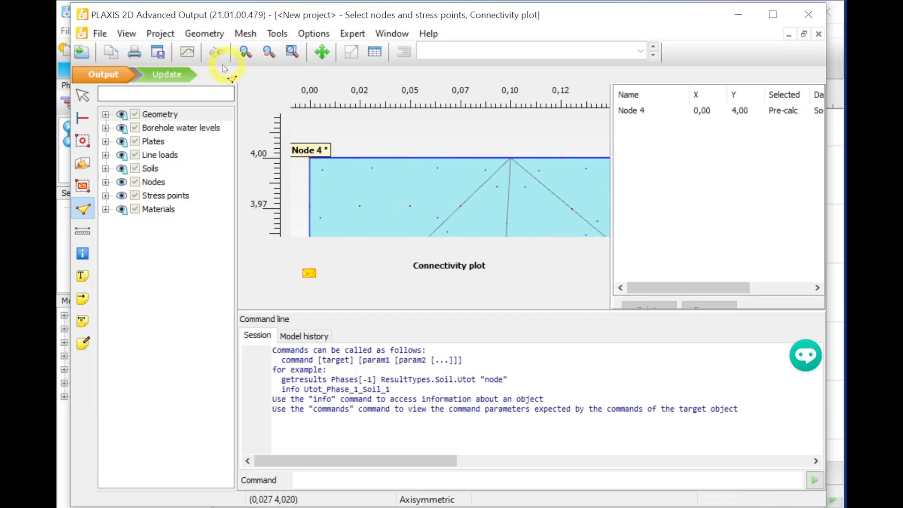
click(168, 75)
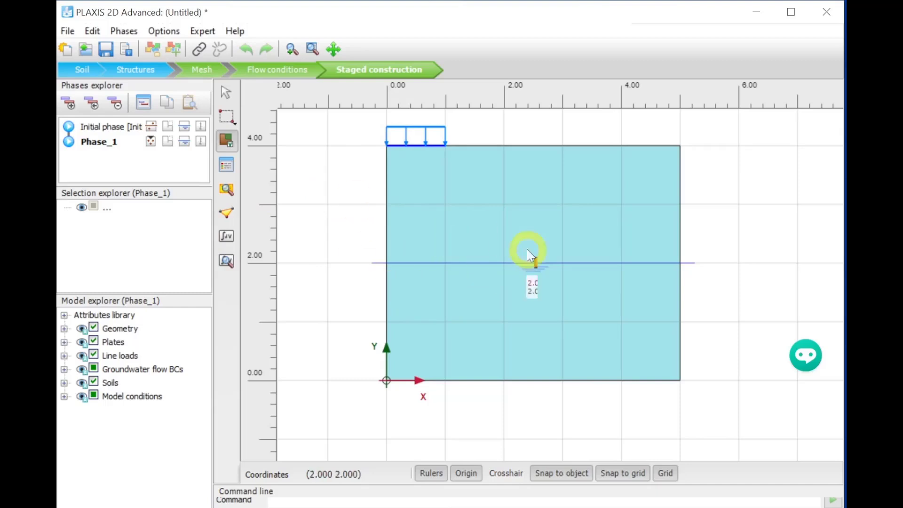
Calculate the phases and view the deformed mesh of Phase_1 around the footing
click(228, 236)
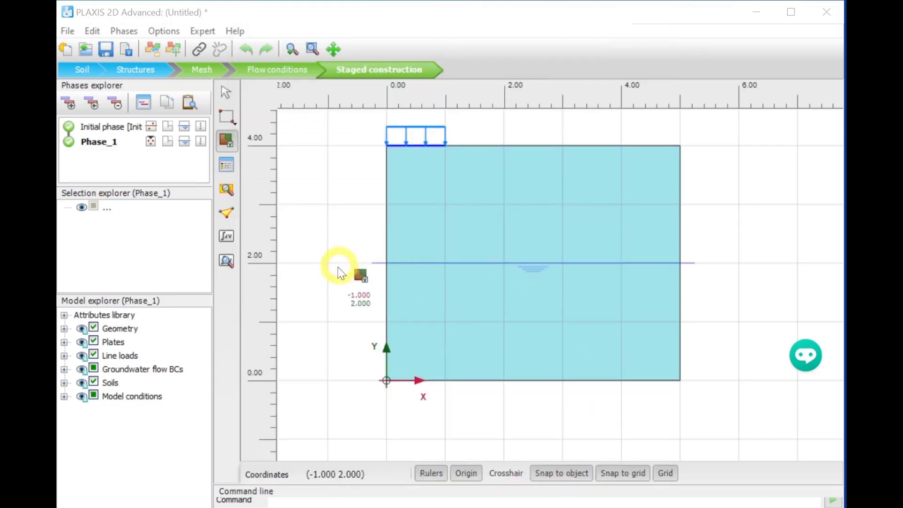
click(231, 268)
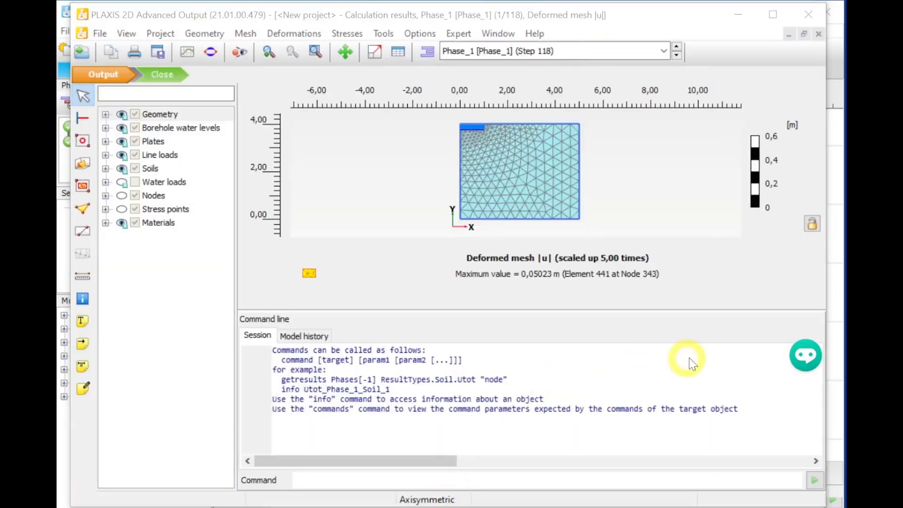
click(826, 352)
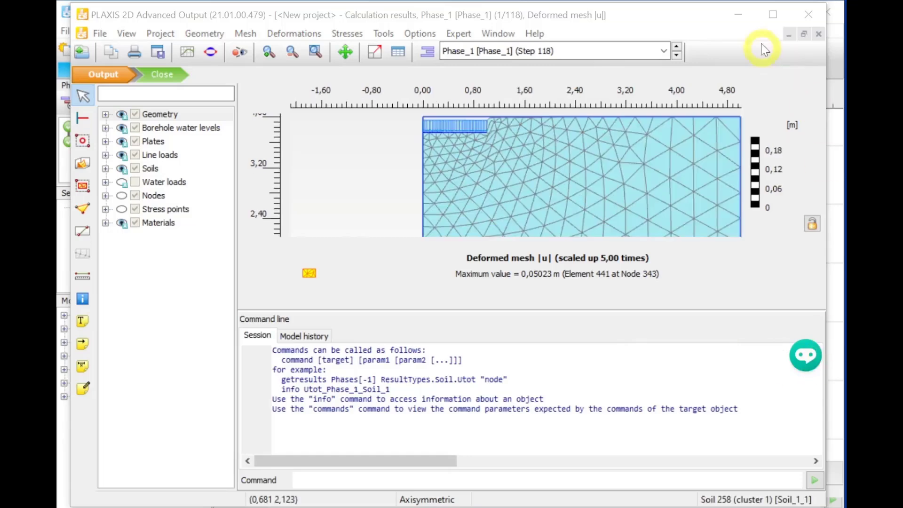
scroll(453, 127, up, 2)
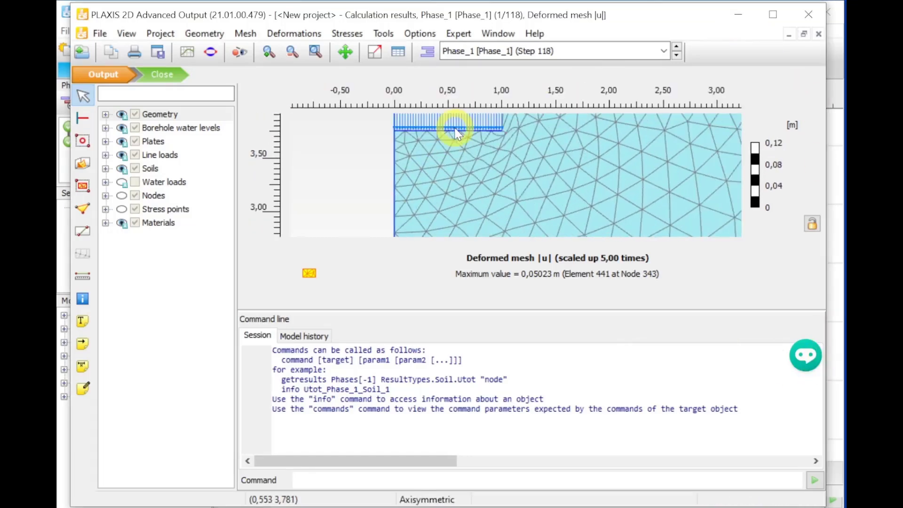
scroll(464, 137, up, 1)
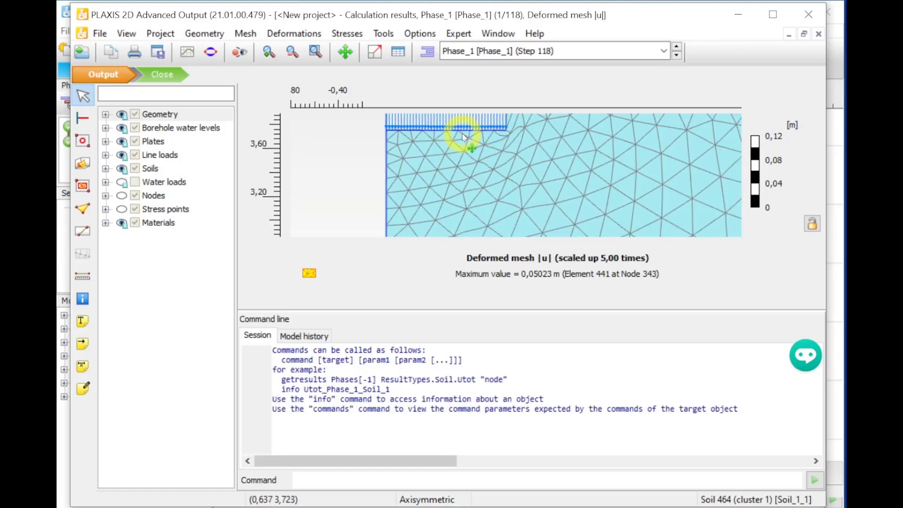
scroll(450, 178, up, 1)
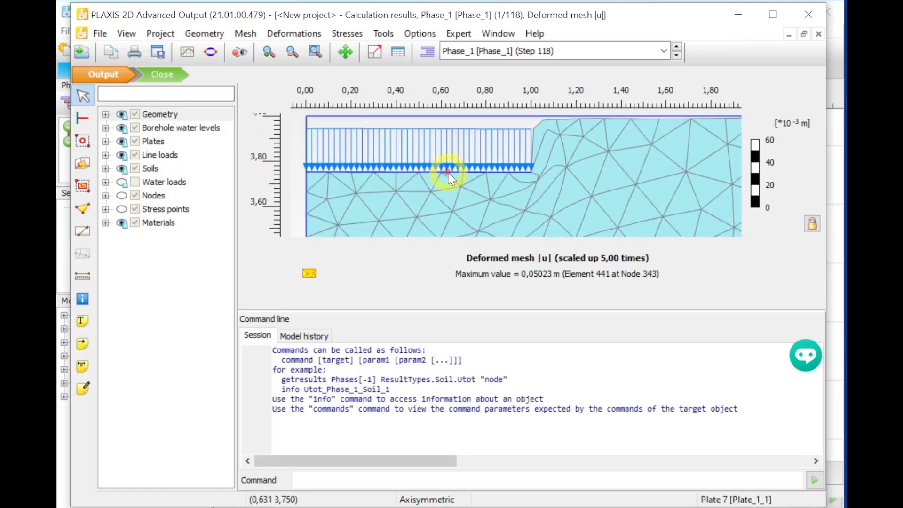
Open the footing plate's own results and examine its total displacements |u|
double_click(449, 174)
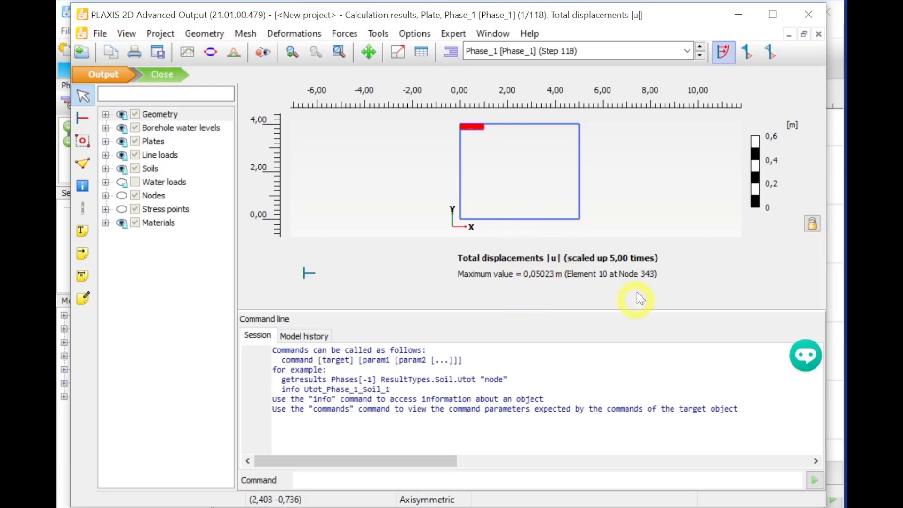
scroll(459, 131, up, 2)
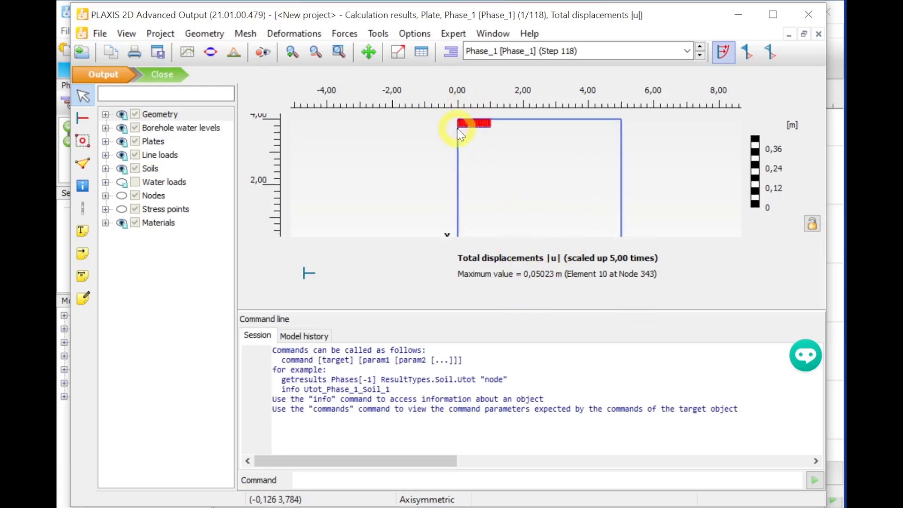
scroll(466, 134, up, 1)
scroll(477, 148, down, 3)
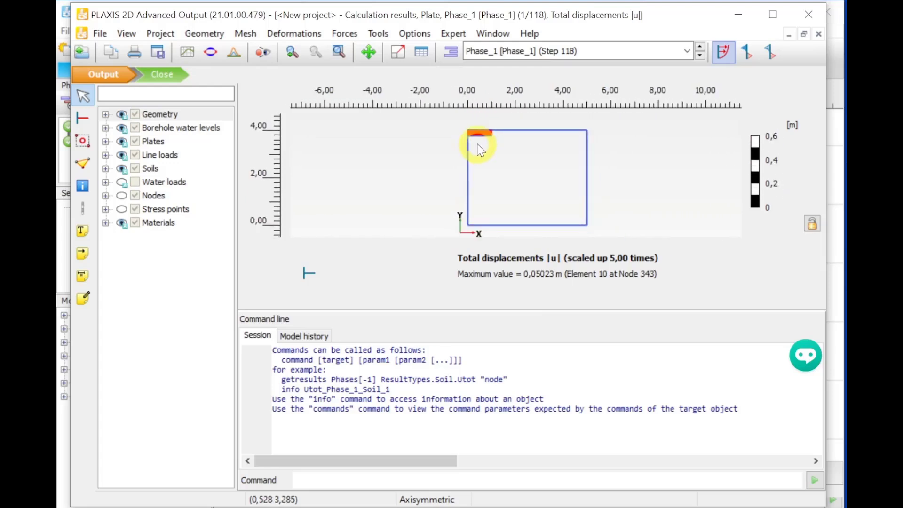
Create a new curve chart with the total displacement |u| of the node at (0, 4) on the X-axis
click(189, 53)
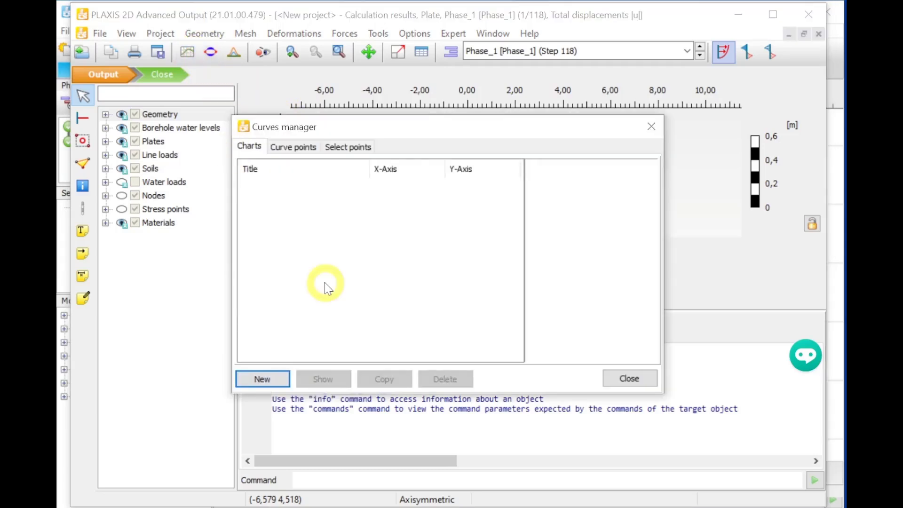
click(261, 379)
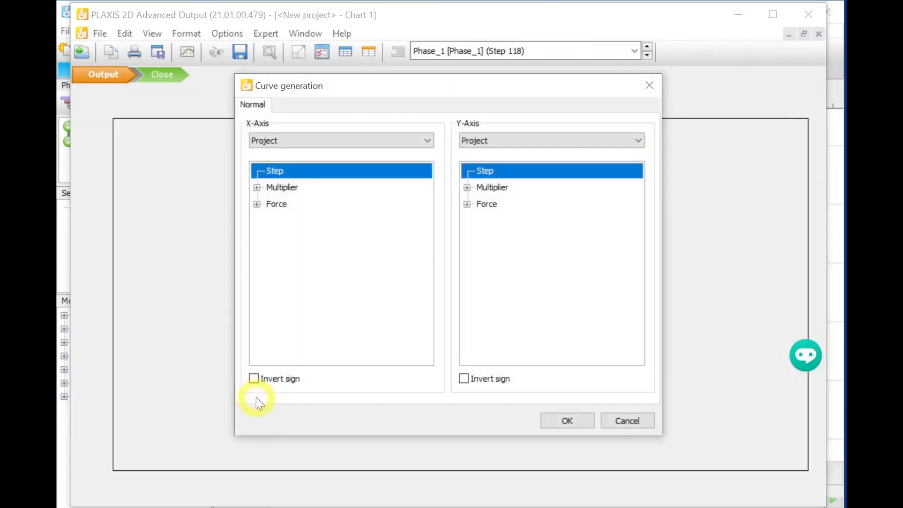
click(273, 140)
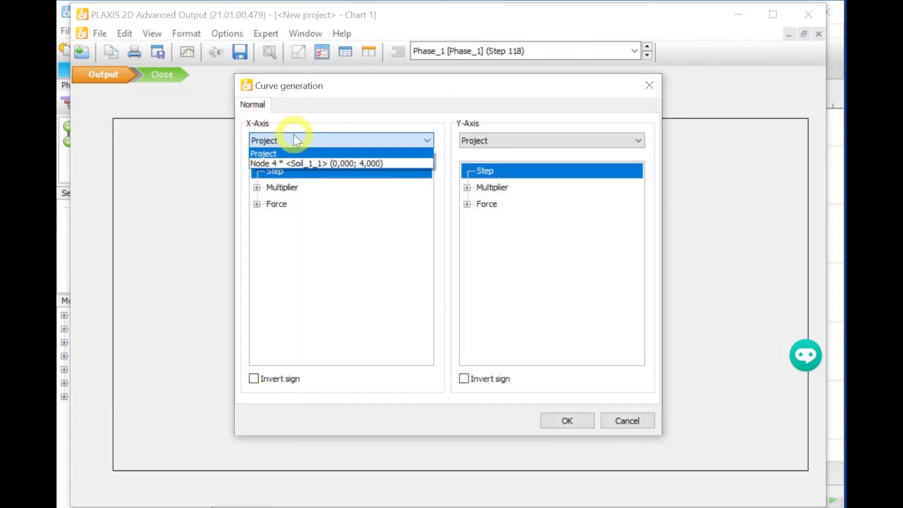
click(291, 163)
click(258, 171)
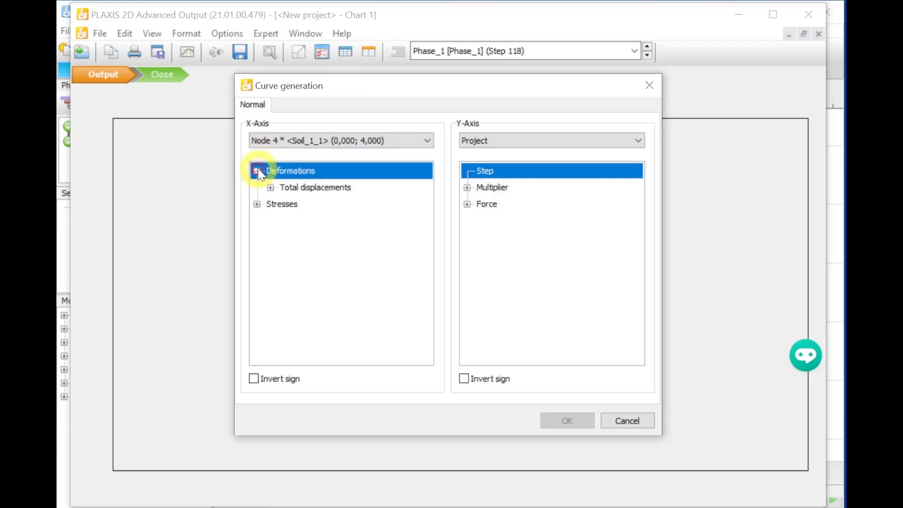
click(270, 187)
click(298, 203)
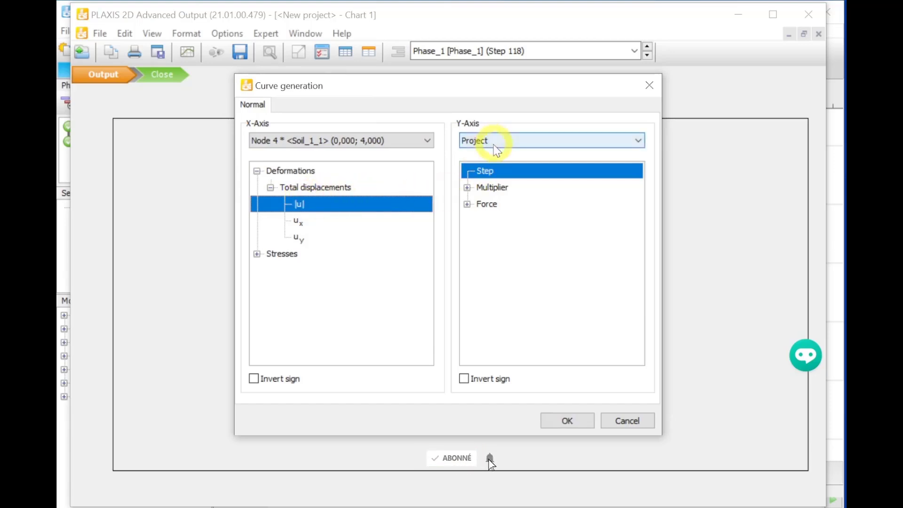
Put the project multiplier ΣMstage on the Y-axis and generate the load-displacement curve
click(467, 186)
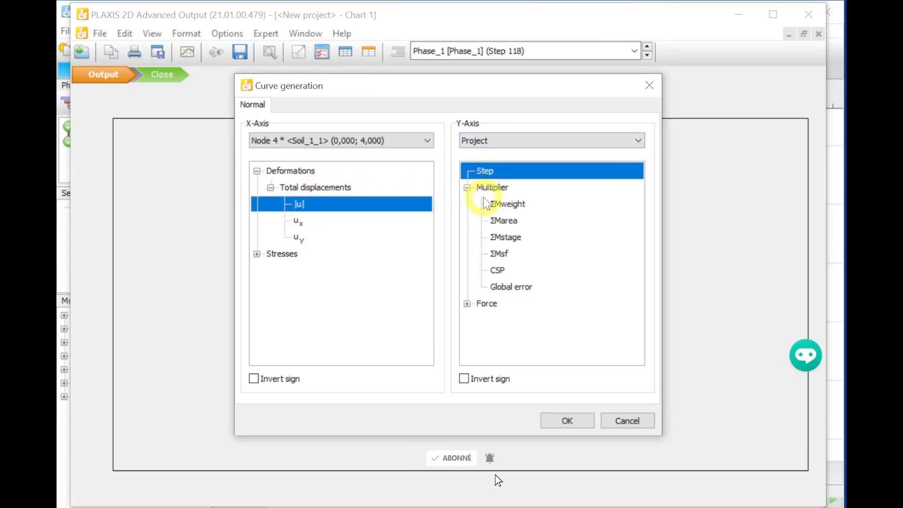
click(517, 239)
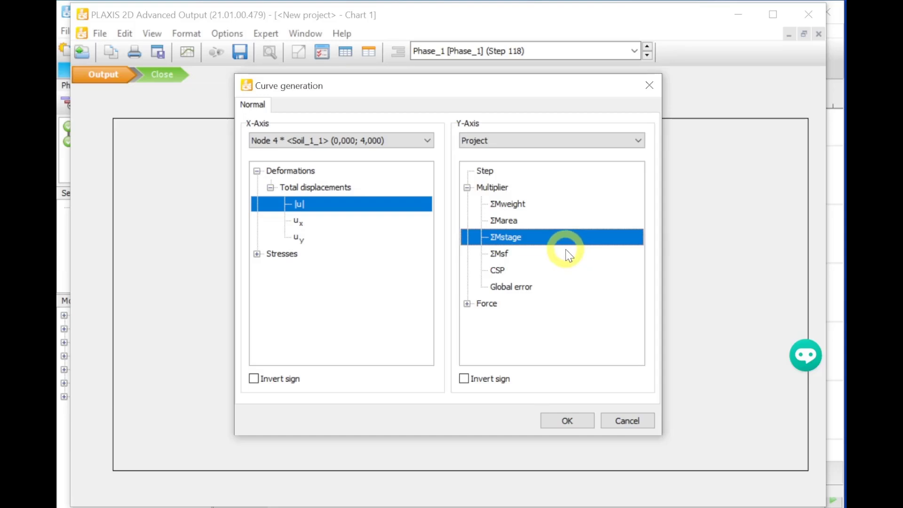
click(578, 426)
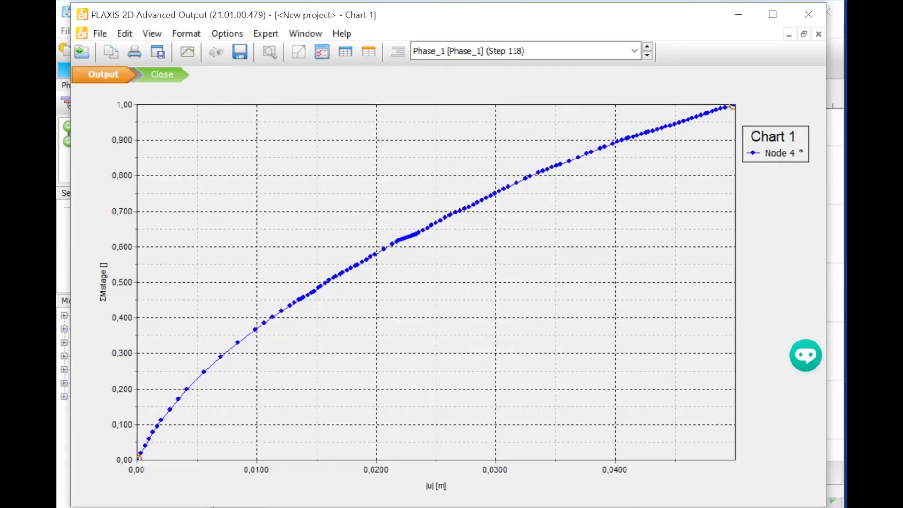
click(828, 281)
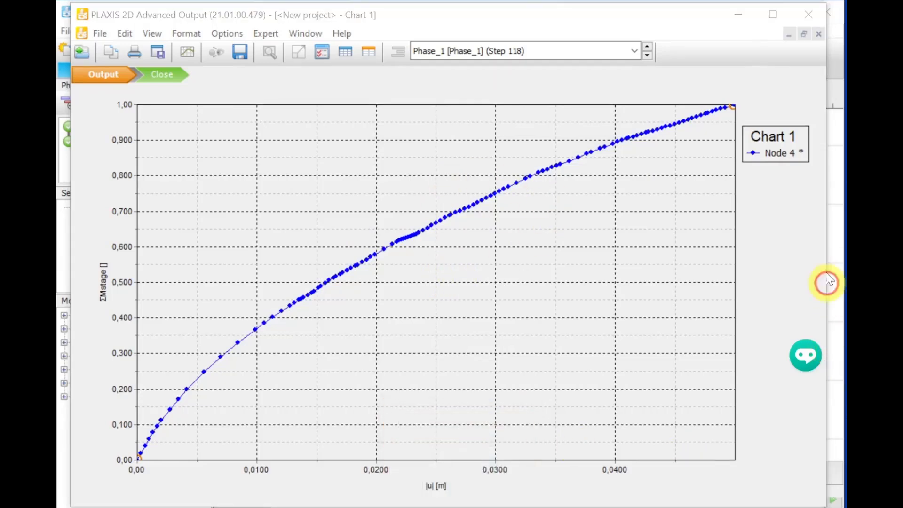